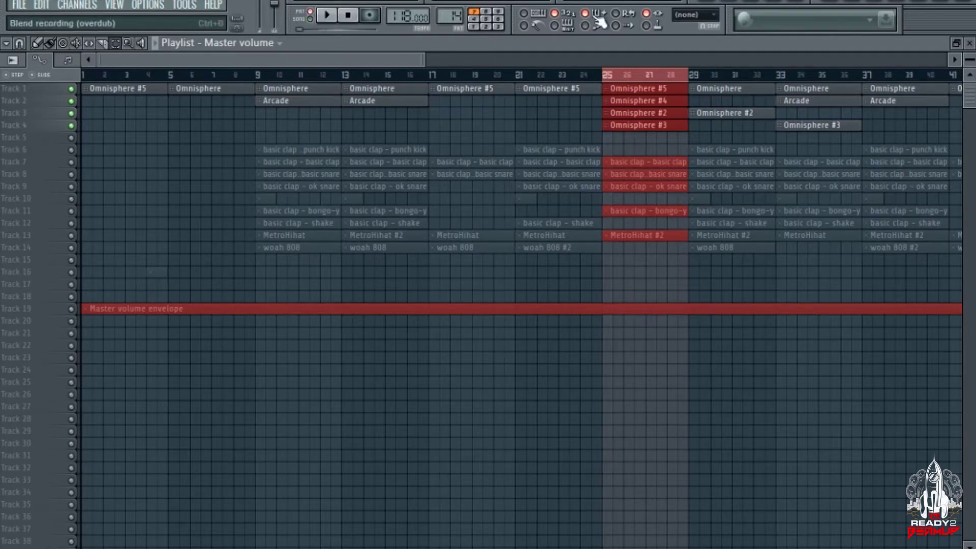
Step: Toggle the step sequencer and step through the patterns back to Omnisphere #5
click(734, 1)
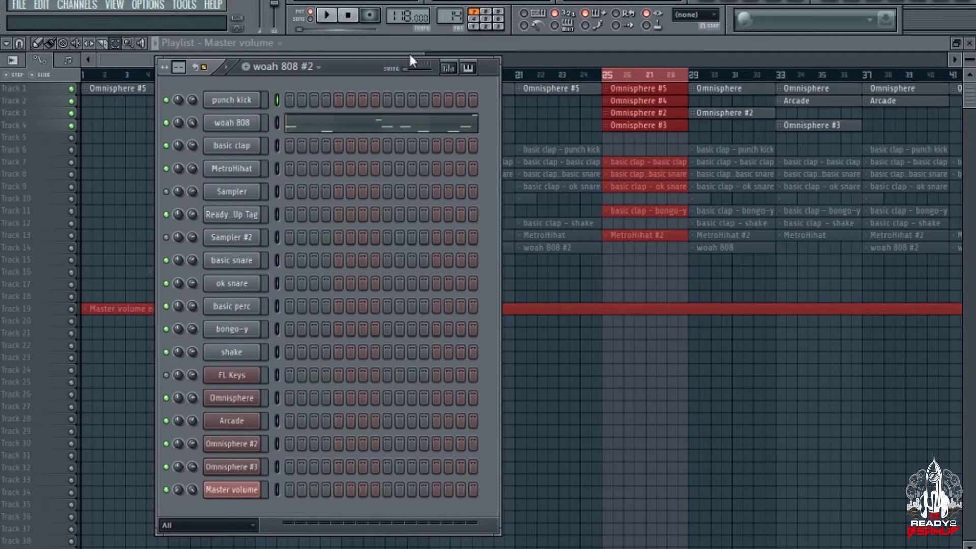
scroll(454, 16, up, 1)
scroll(454, 16, up, 1)
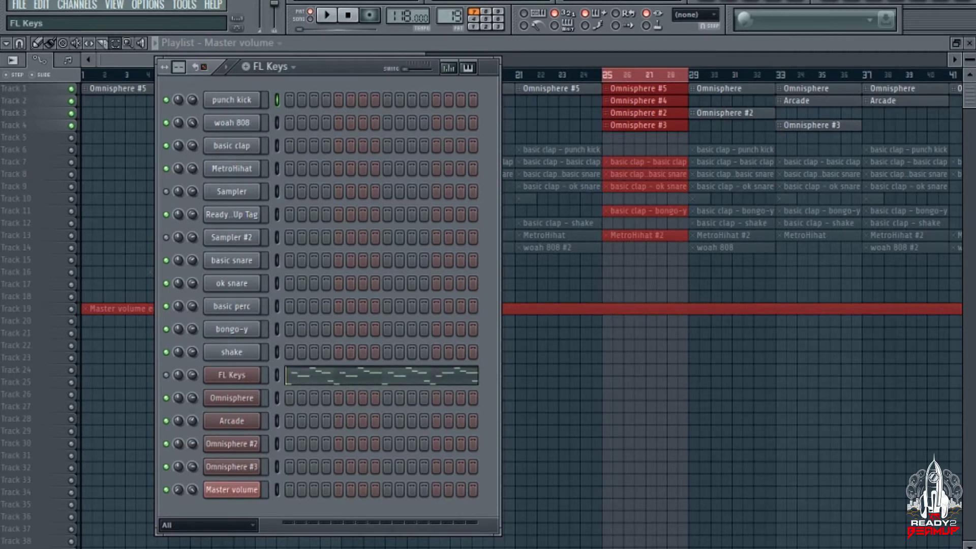
scroll(454, 15, up, 2)
scroll(453, 16, up, 1)
scroll(454, 16, up, 1)
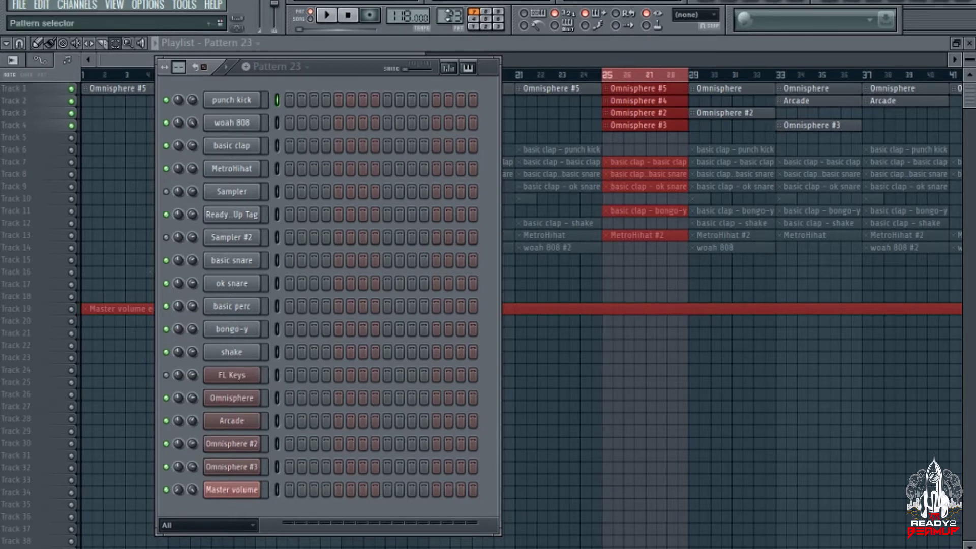
scroll(454, 15, down, 1)
scroll(454, 16, down, 1)
scroll(454, 16, down, 1)
scroll(453, 15, down, 1)
scroll(454, 15, down, 1)
scroll(454, 15, down, 1)
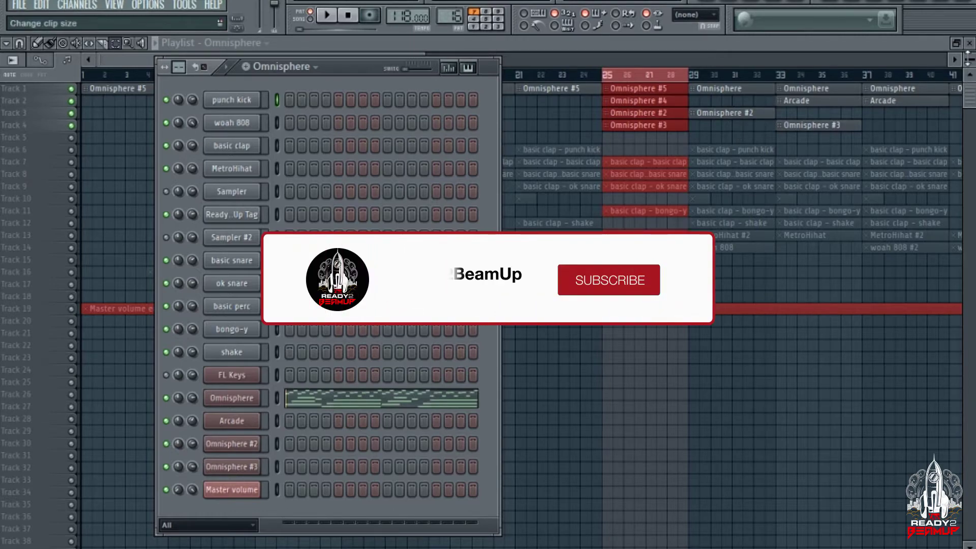
key(F6)
scroll(966, 85, up, 3)
scroll(965, 86, up, 1)
scroll(965, 85, up, 1)
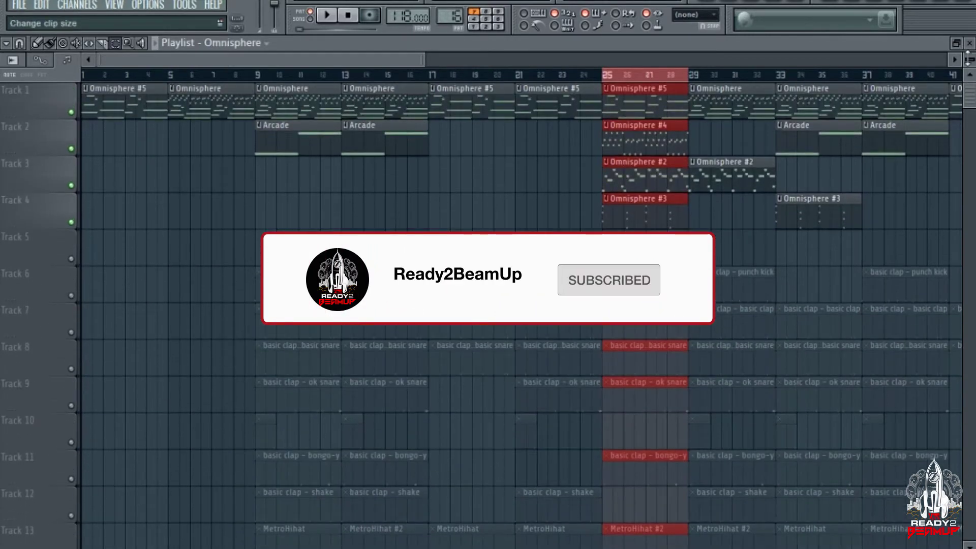
key(F6)
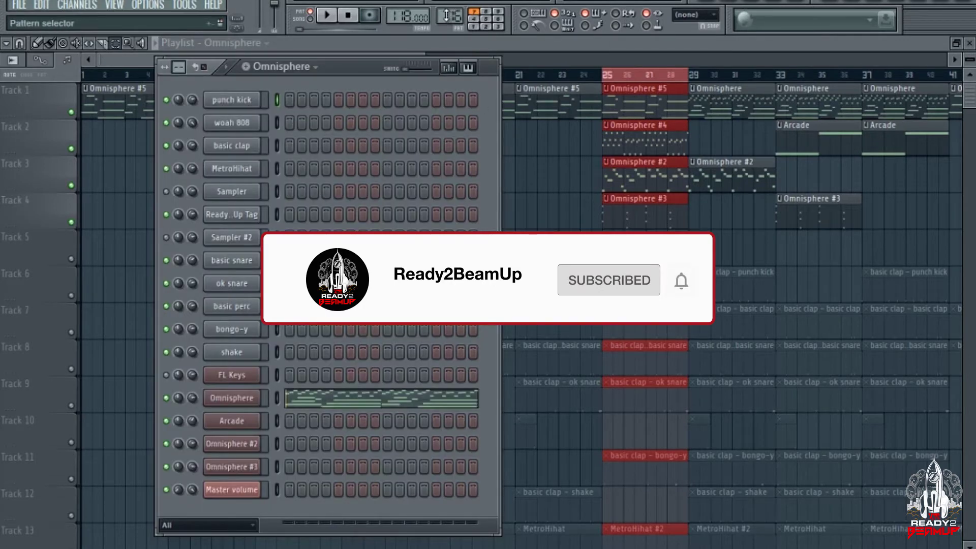
key(KP_Add)
key(KP_Add)
key(KP_Add)
key(KP_Add)
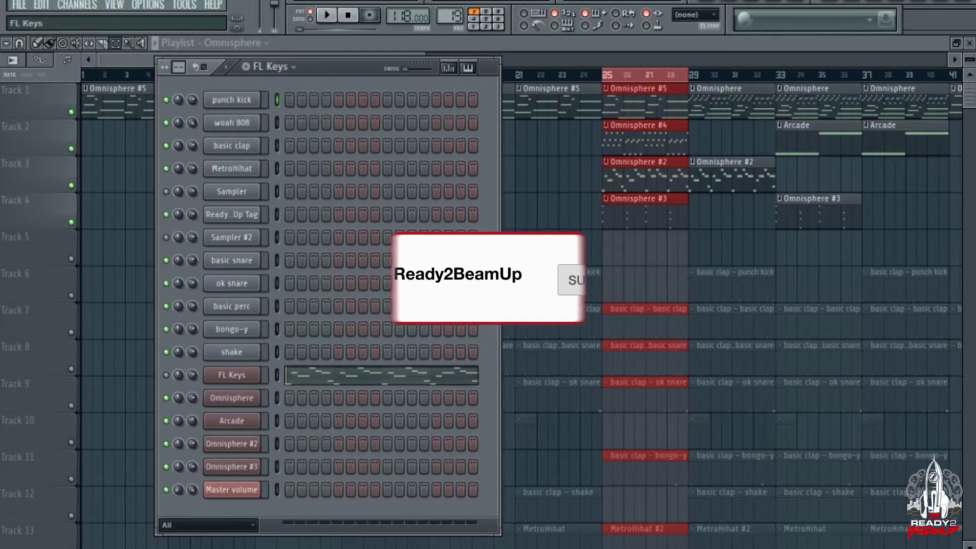
key(KP_Add)
key(KP_Add)
key(KP_Add)
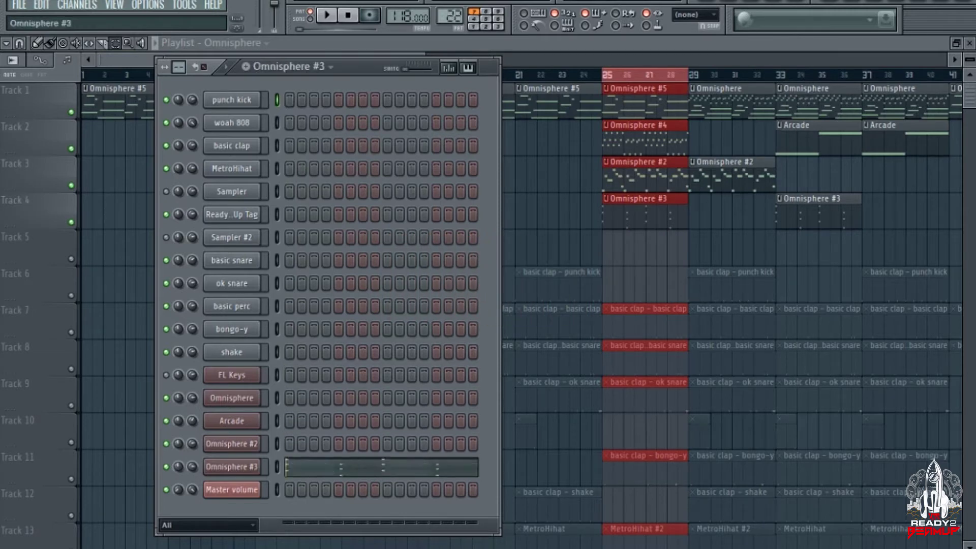
key(KP_Subtract)
key(KP_Subtract)
key(KP_Subtract)
key(KP_Subtract)
key(KP_Subtract)
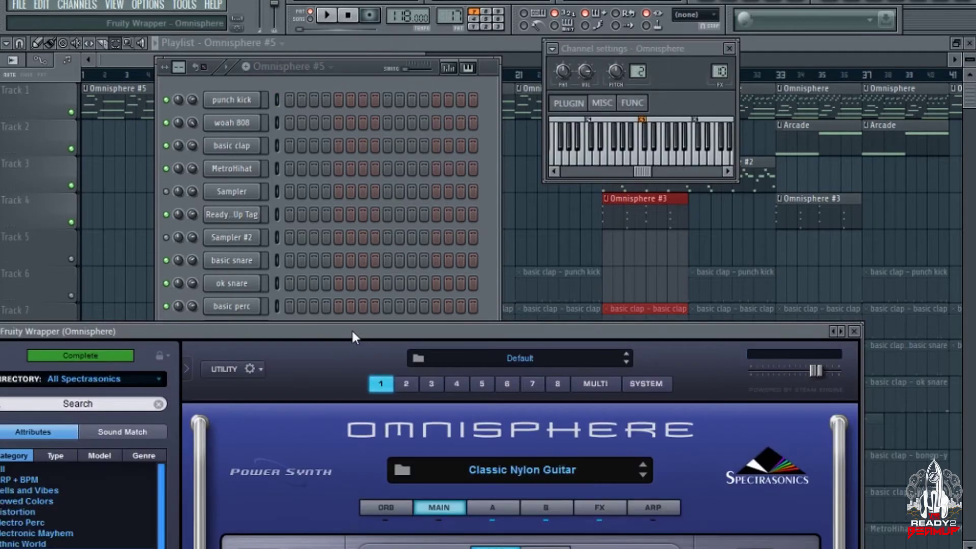
Step: Enlarge the Omnisphere plugin window, then move it out of view
mouse_move(351, 328)
mouse_down()
mouse_move(512, 35)
mouse_move(497, 42)
mouse_up()
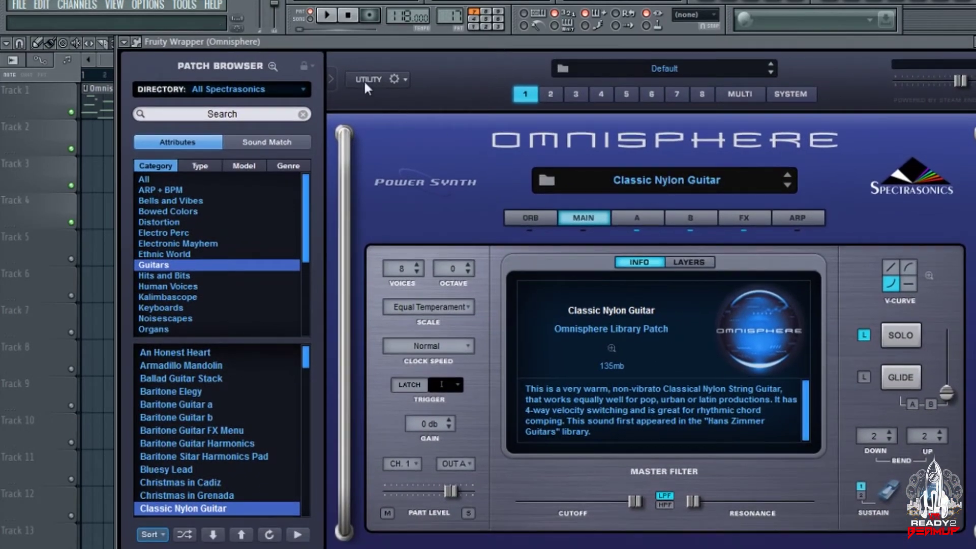
drag(346, 43, 508, 468)
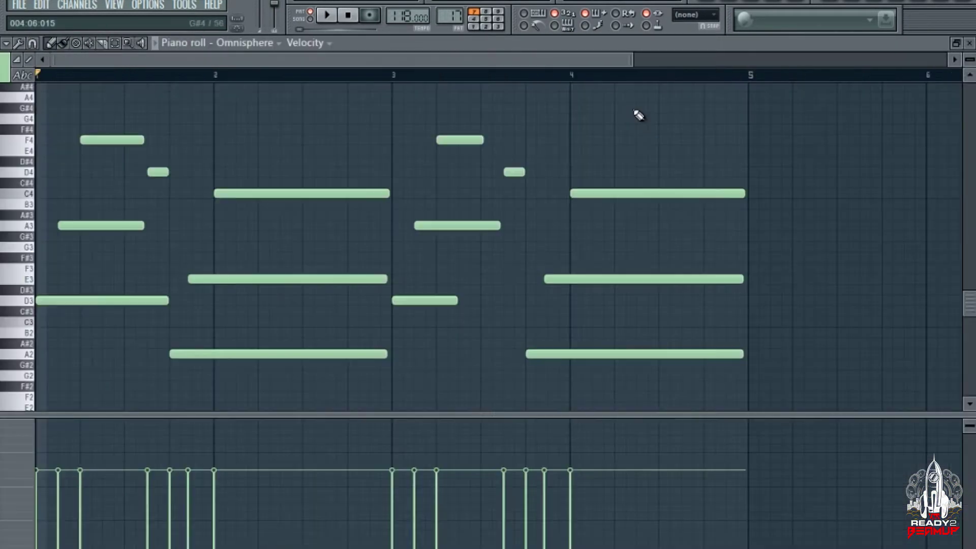
Step: Start transport playback of the Omnisphere chord notes in the piano roll
click(325, 18)
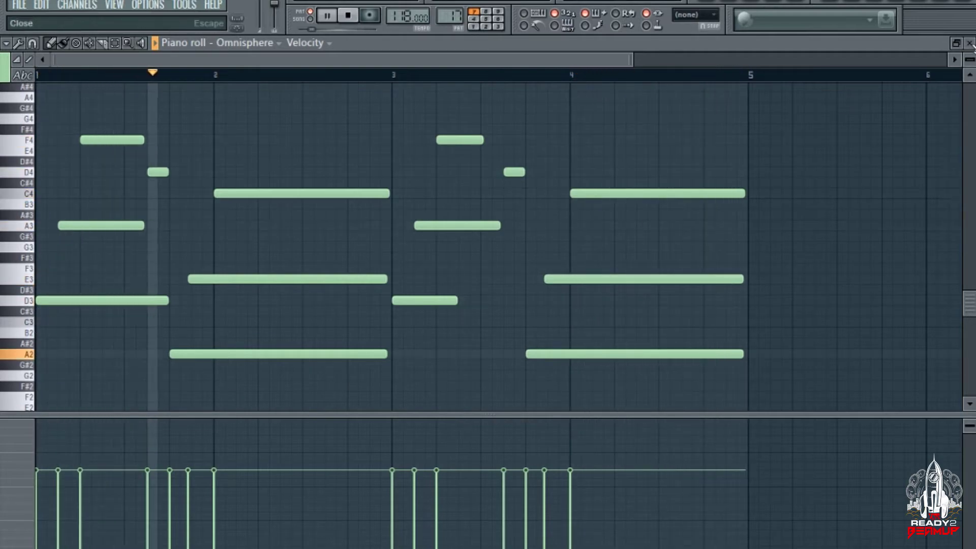
Step: Show Omnisphere's Parametric EQ, Multiband Compressor and Reeverb in the mixer, then play Omnisphere #4
click(970, 44)
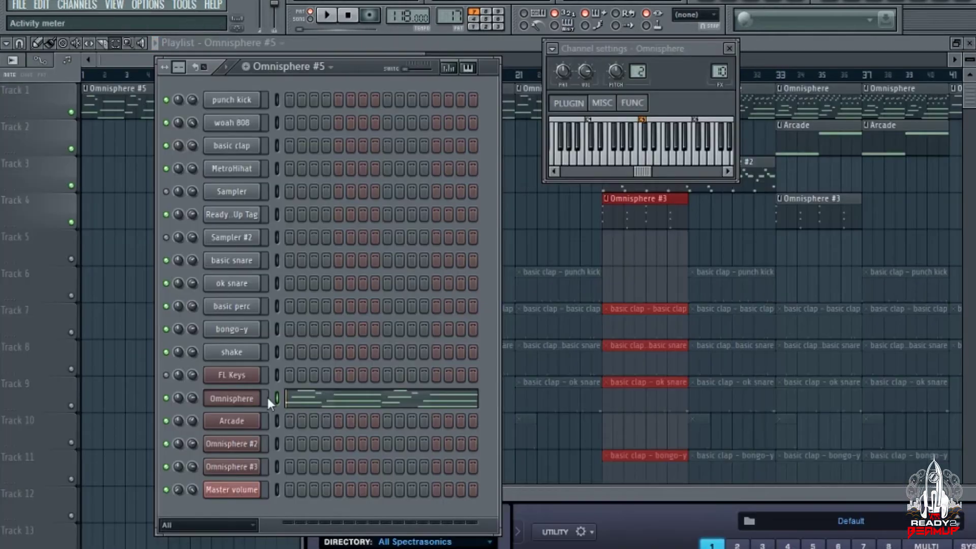
key(F9)
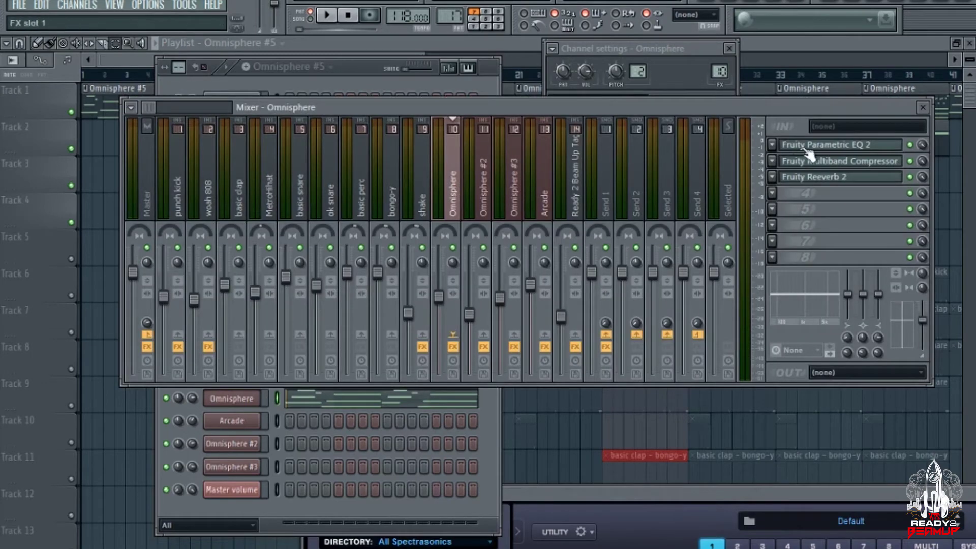
click(808, 151)
click(811, 162)
click(814, 185)
click(497, 72)
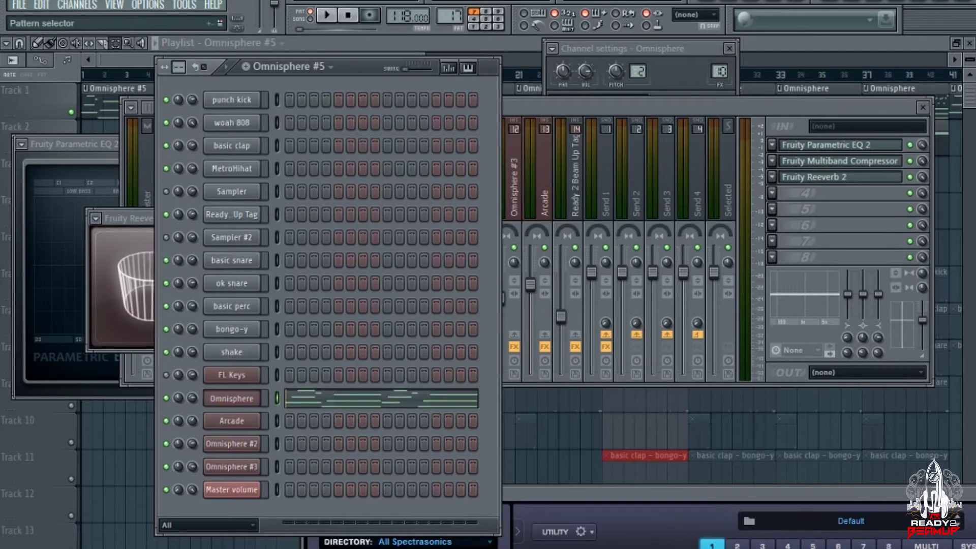
scroll(456, 15, down, 1)
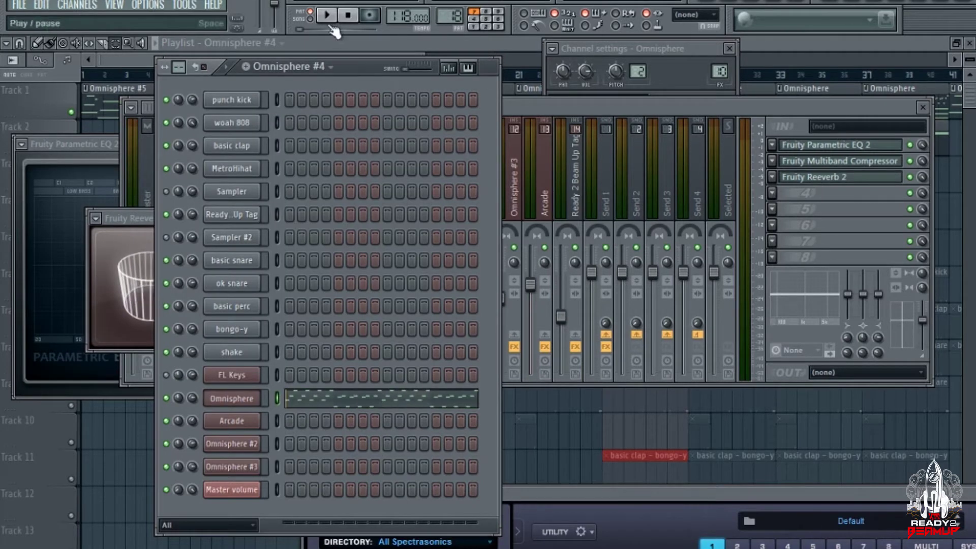
key(space)
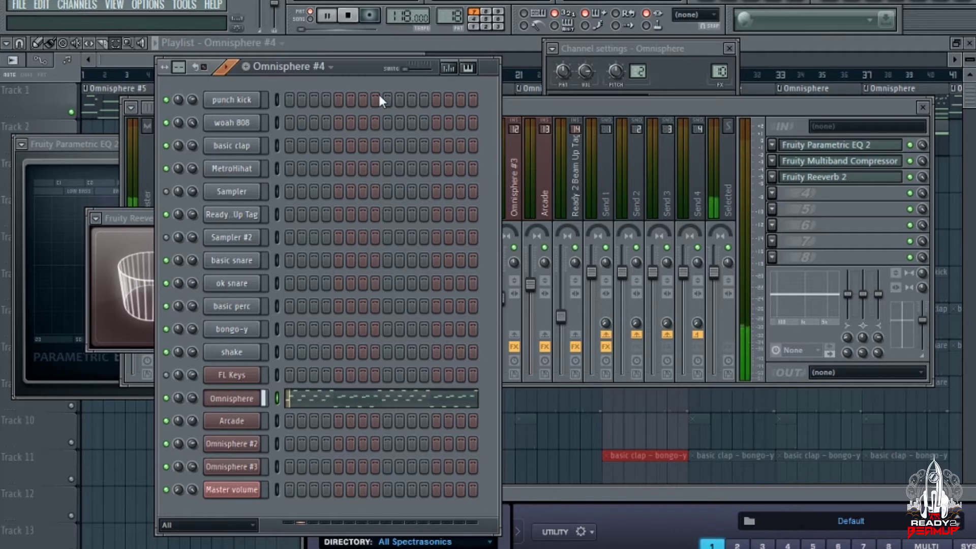
Step: Open Omnisphere #4's notes in the piano roll and browse the Tools and Snap menus
click(327, 397)
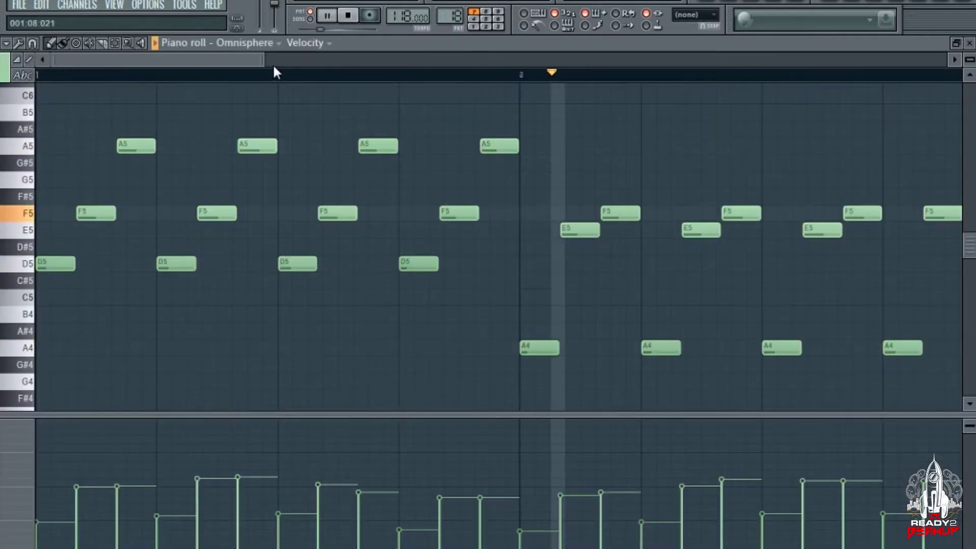
drag(296, 60, 615, 60)
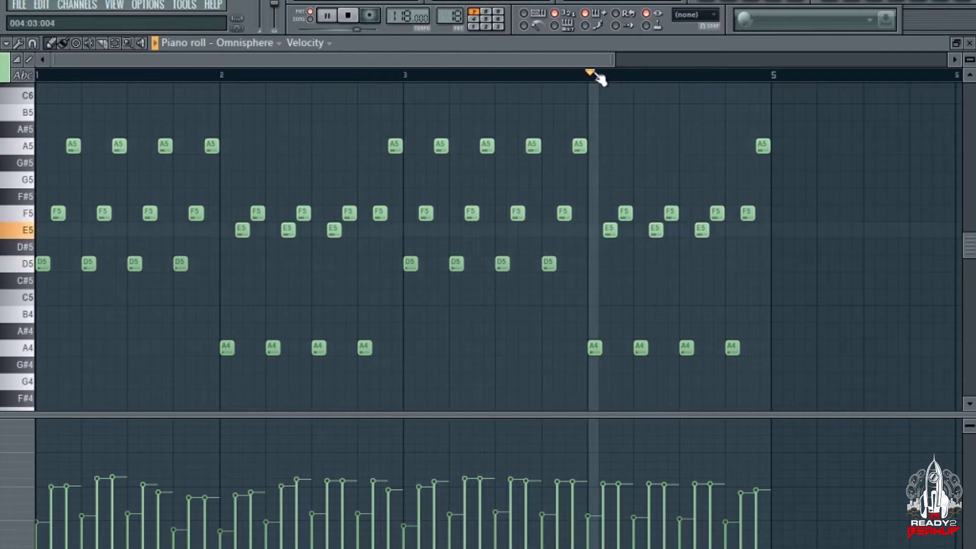
click(17, 42)
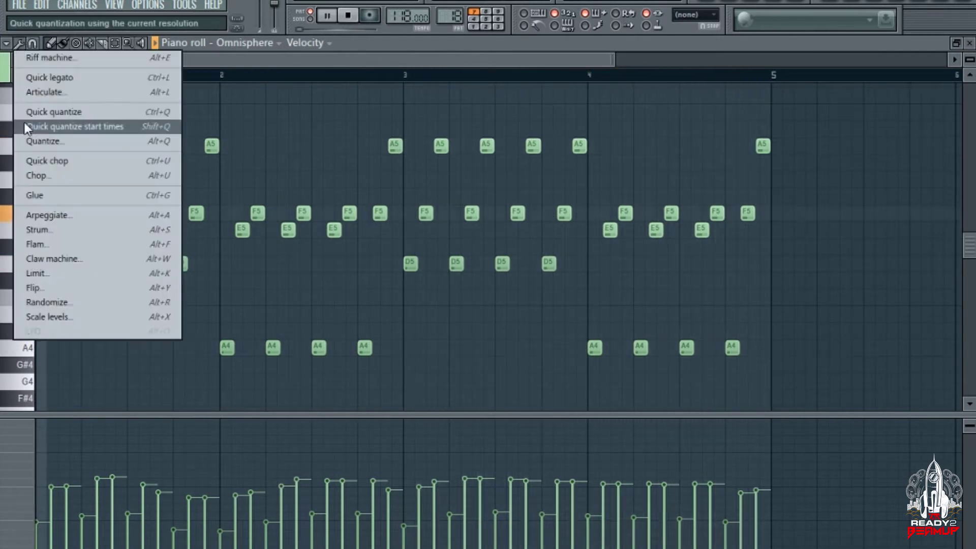
click(18, 45)
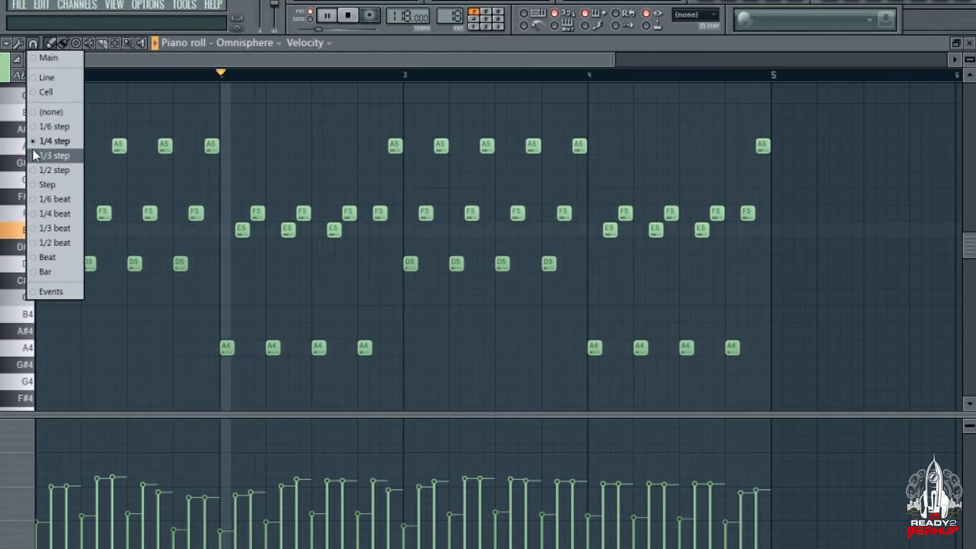
click(47, 228)
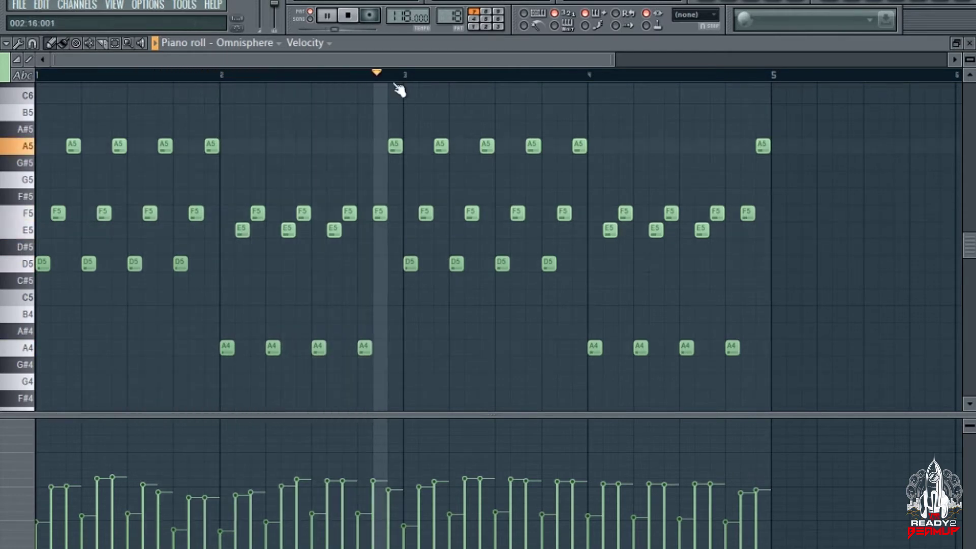
Step: Stop playback, set Snap to (none), and close the piano roll
key(space)
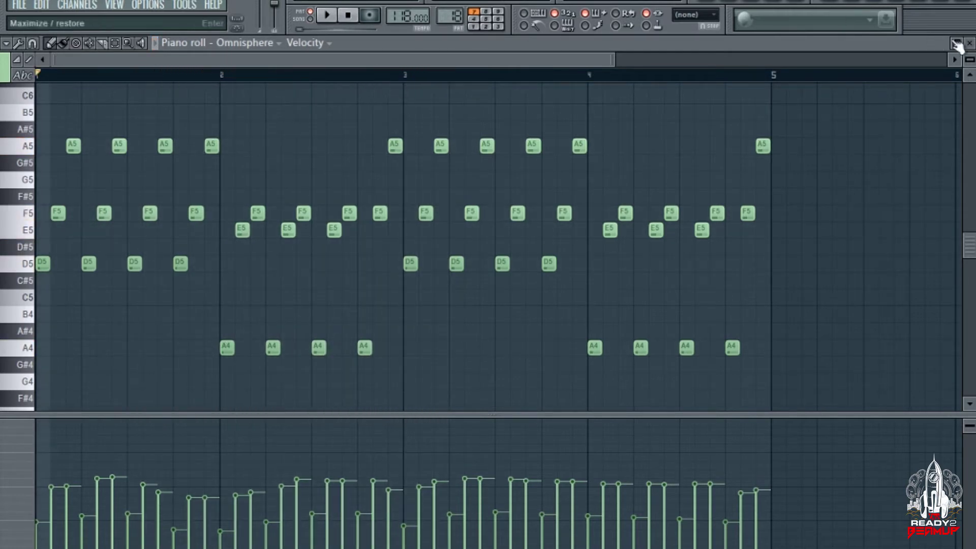
click(38, 44)
click(52, 110)
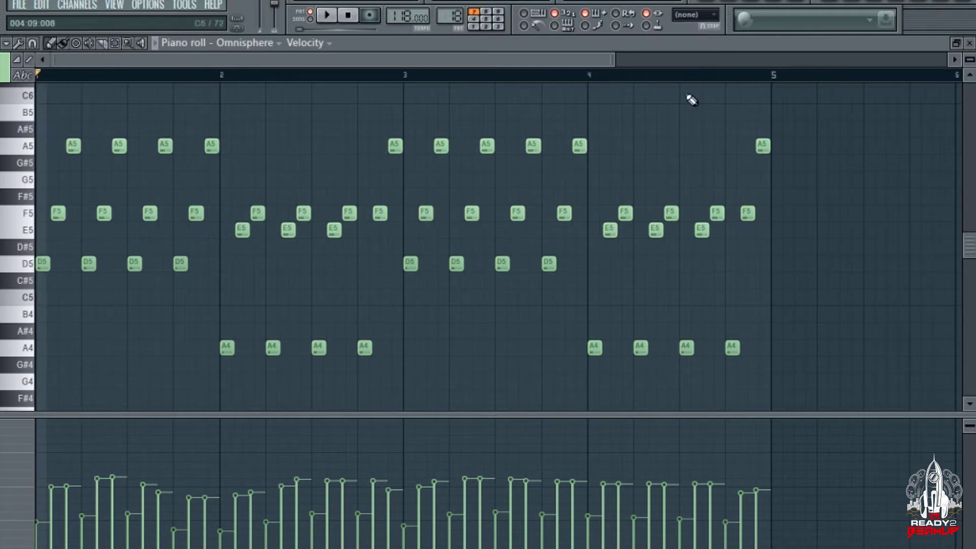
click(970, 43)
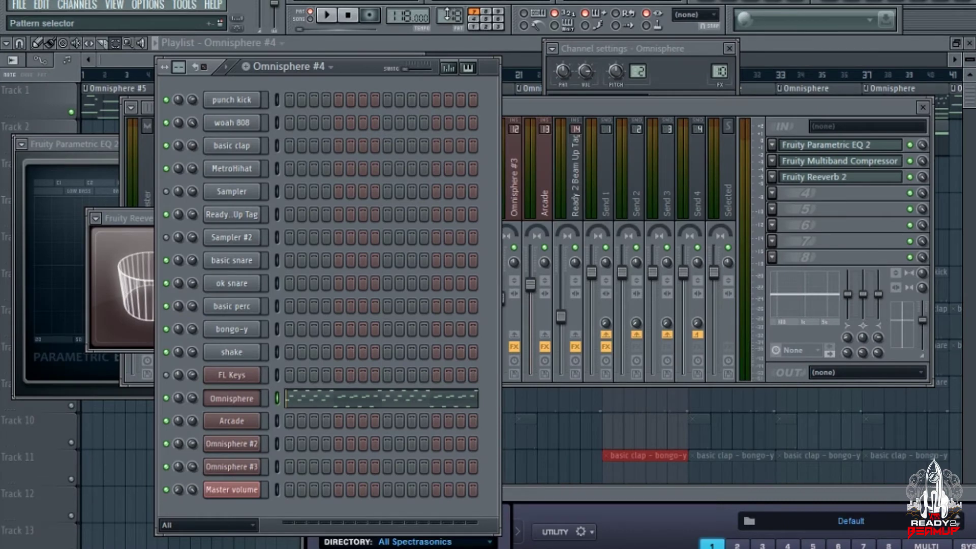
Step: Select the FL Keys channel and play its pattern
click(232, 375)
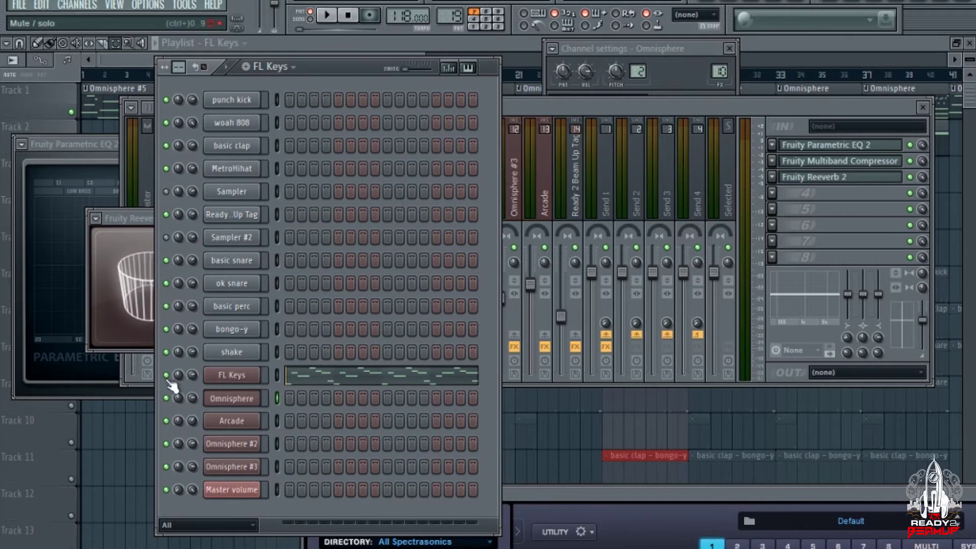
key(space)
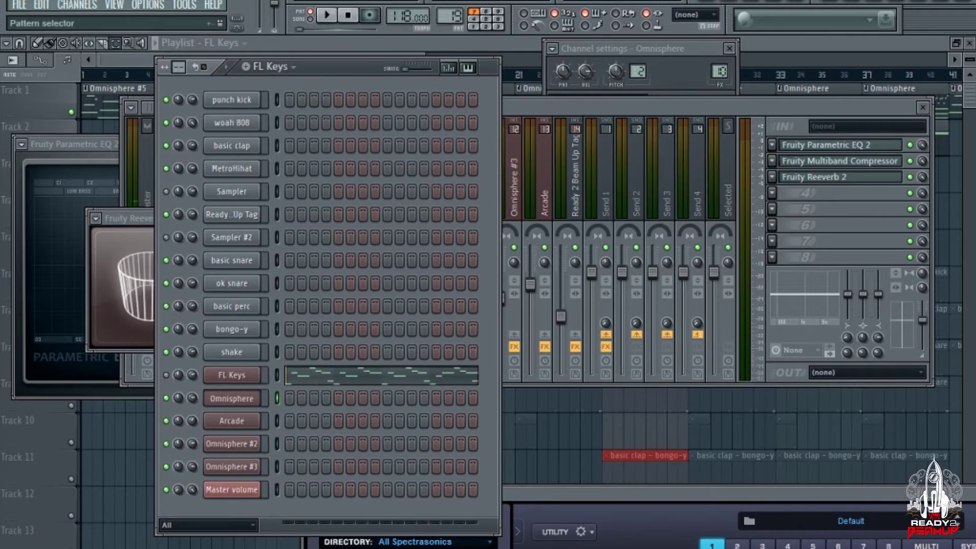
scroll(455, 15, up, 1)
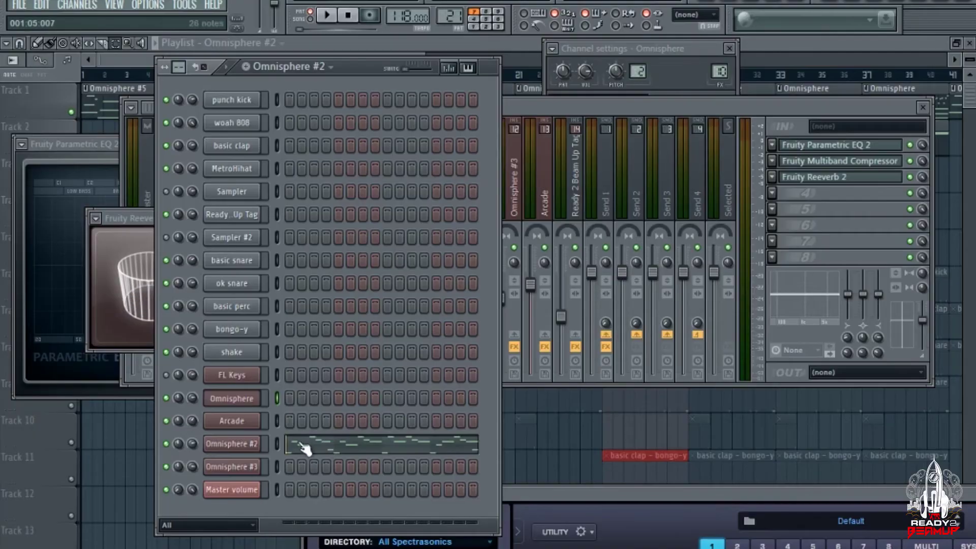
Step: Check Omnisphere #2's Lotus Flute patch, then play its melody in the piano roll
click(243, 446)
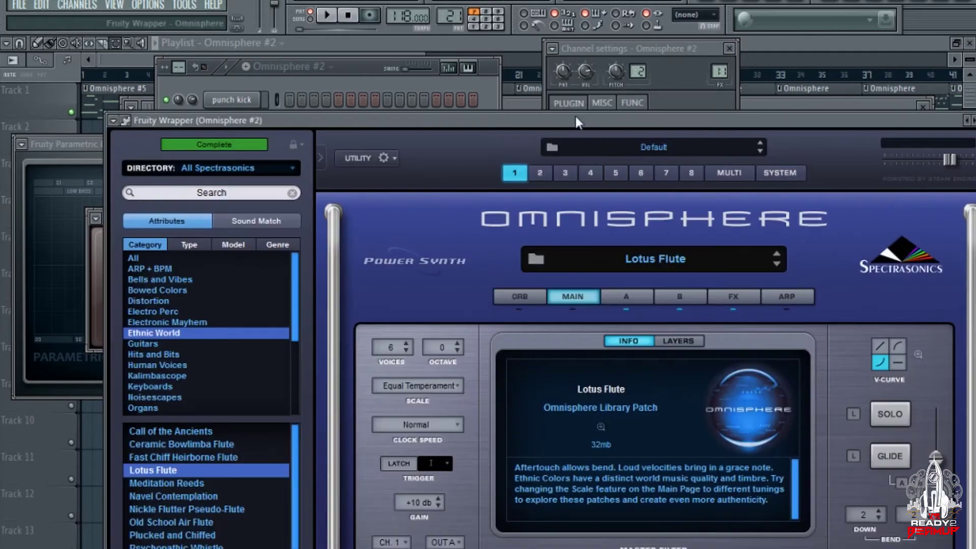
click(486, 90)
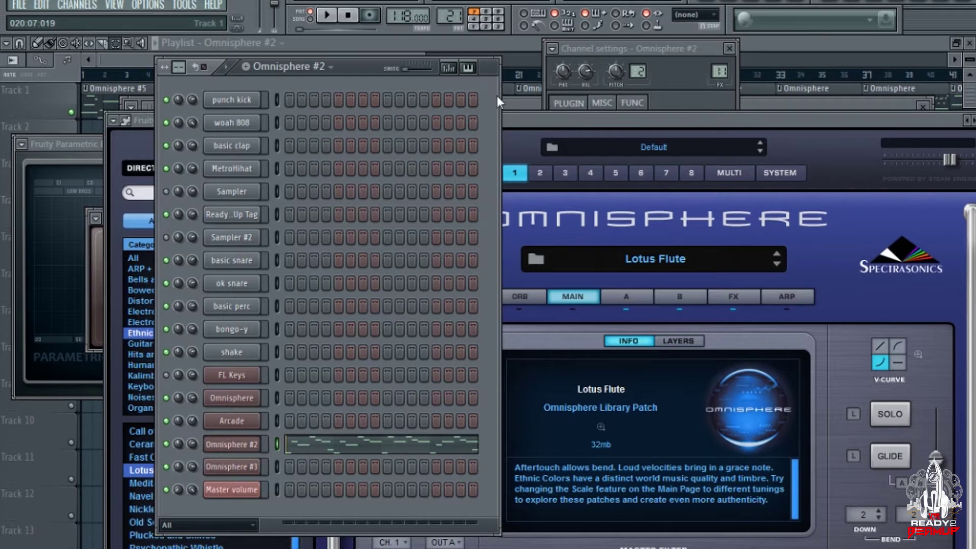
click(299, 449)
drag(260, 60, 643, 130)
key(space)
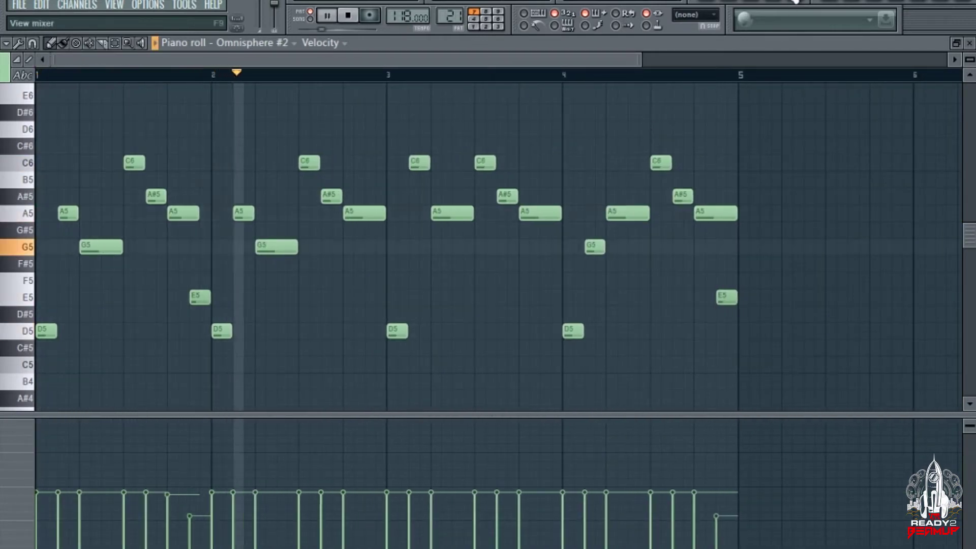
Step: Open Omnisphere #2's Parametric EQ 2, HalfTime, Gross Beat and Reeverb 2 in the mixer
key(F9)
click(824, 150)
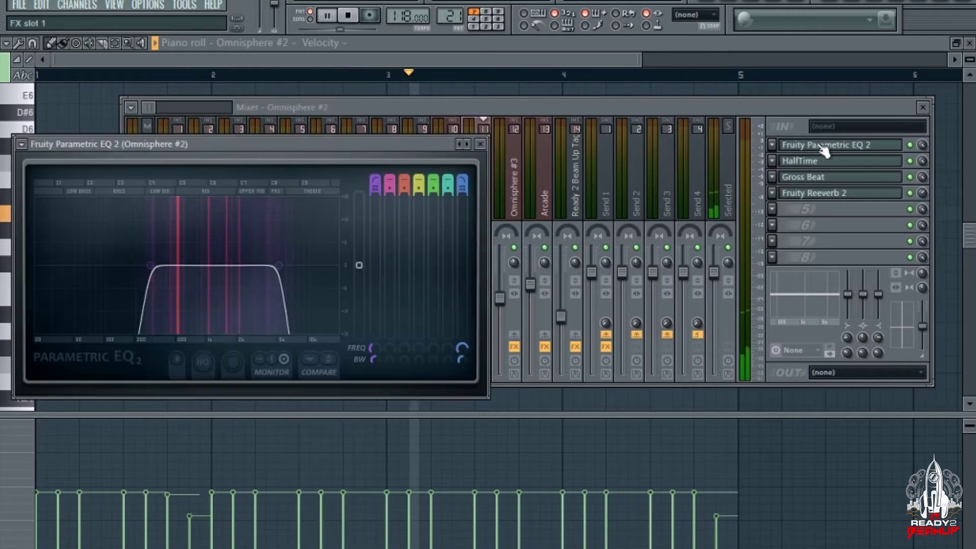
click(827, 161)
click(827, 177)
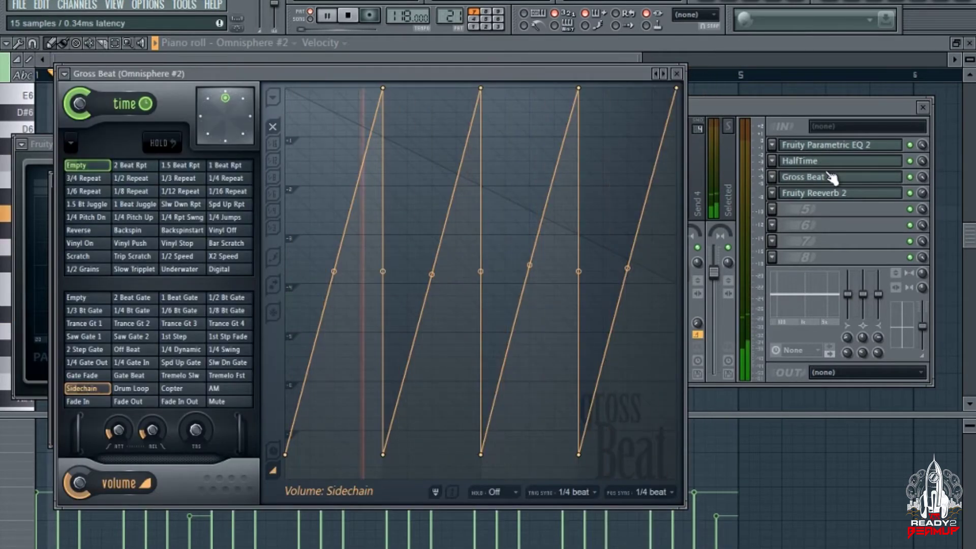
click(827, 192)
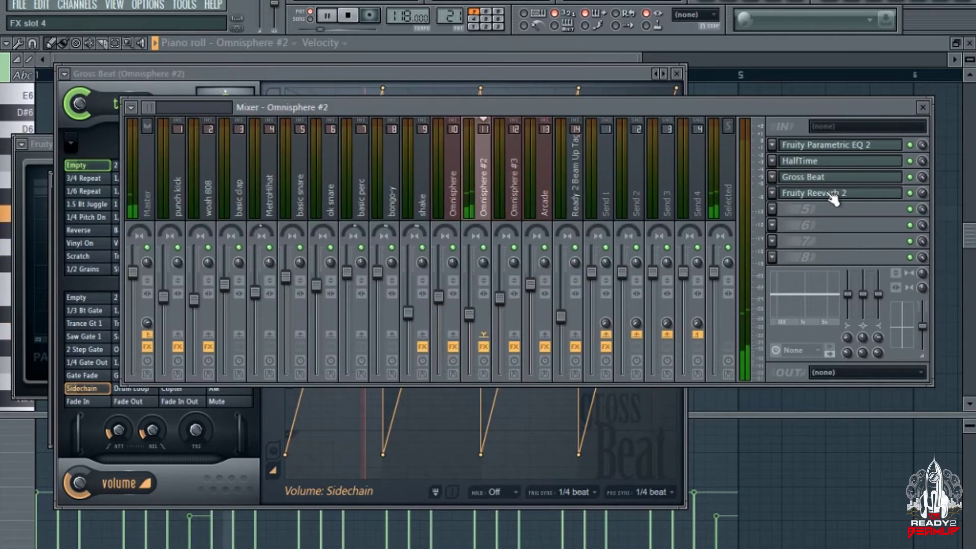
Step: Close the Omnisphere #2 piano roll and stop playback
click(710, 43)
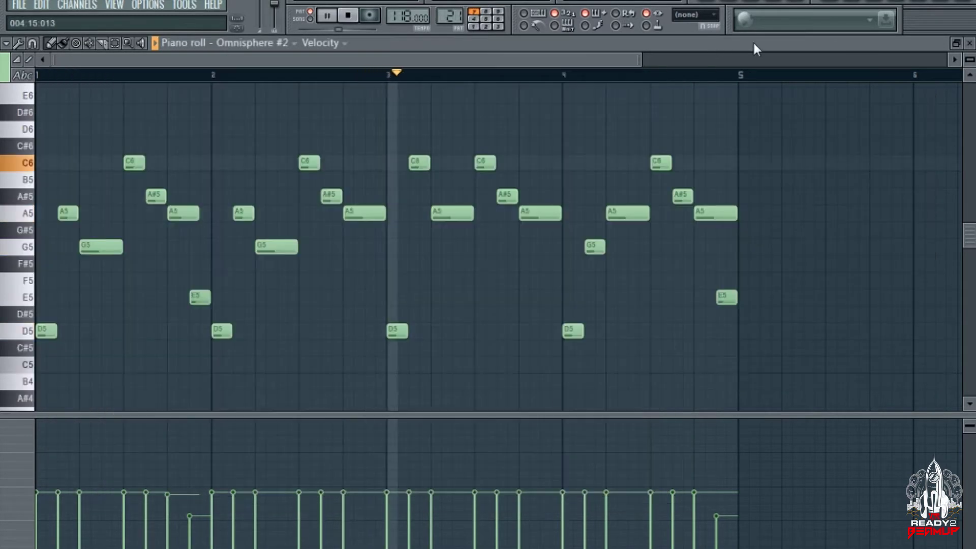
click(970, 44)
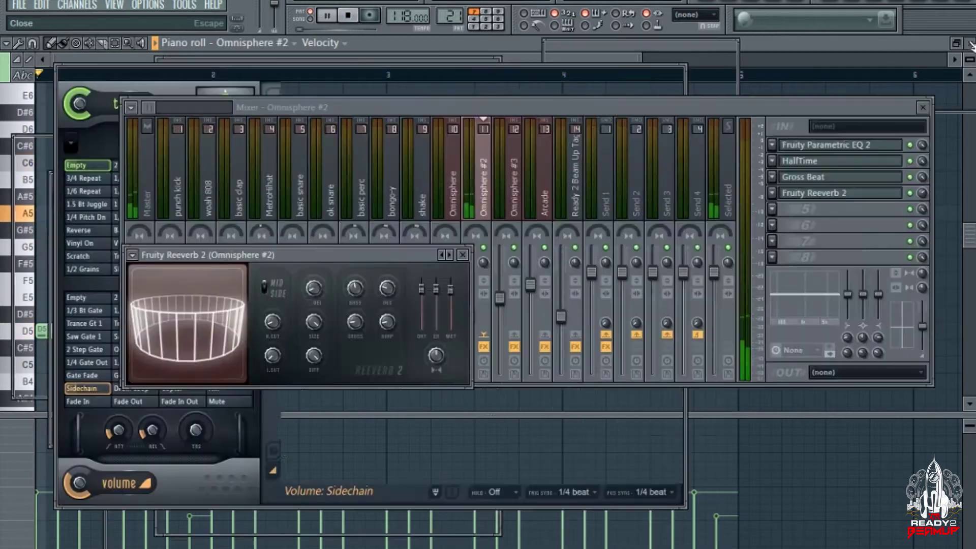
key(space)
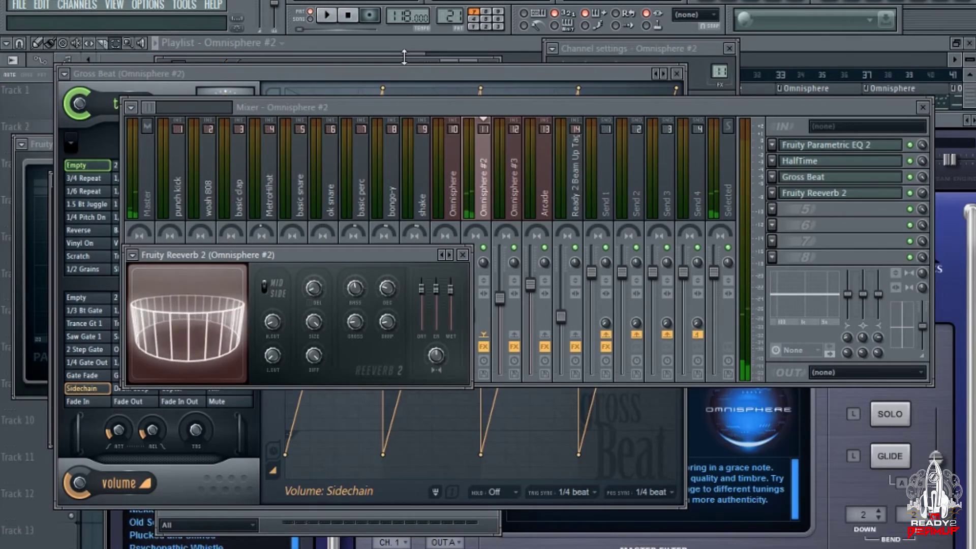
Step: Switch to the Omnisphere #3 pattern and view its plugin patch
key(F6)
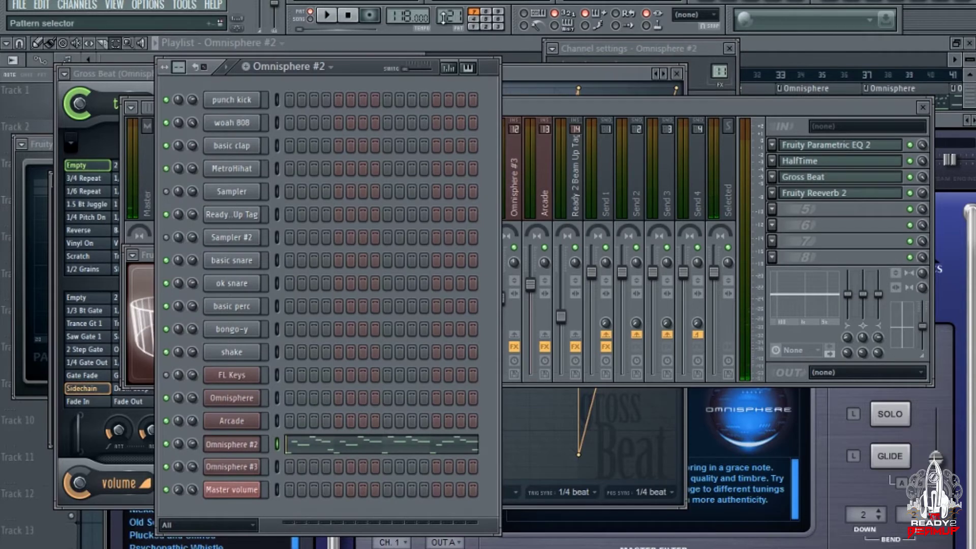
drag(447, 17, 446, 9)
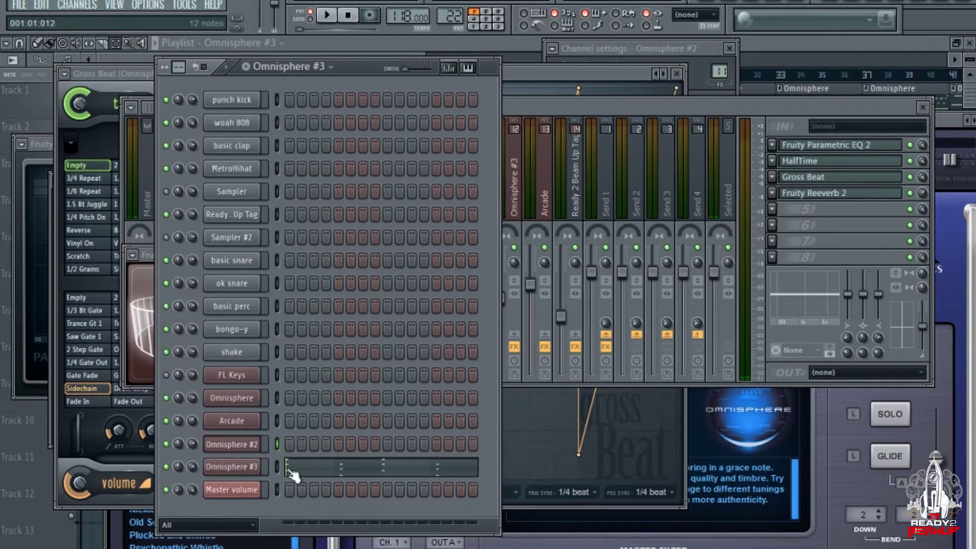
click(252, 468)
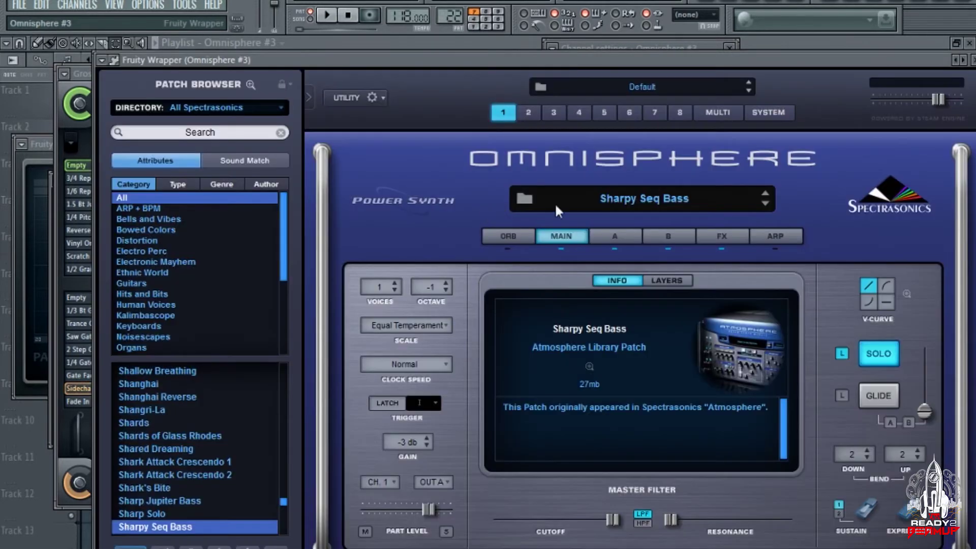
drag(353, 60, 588, 55)
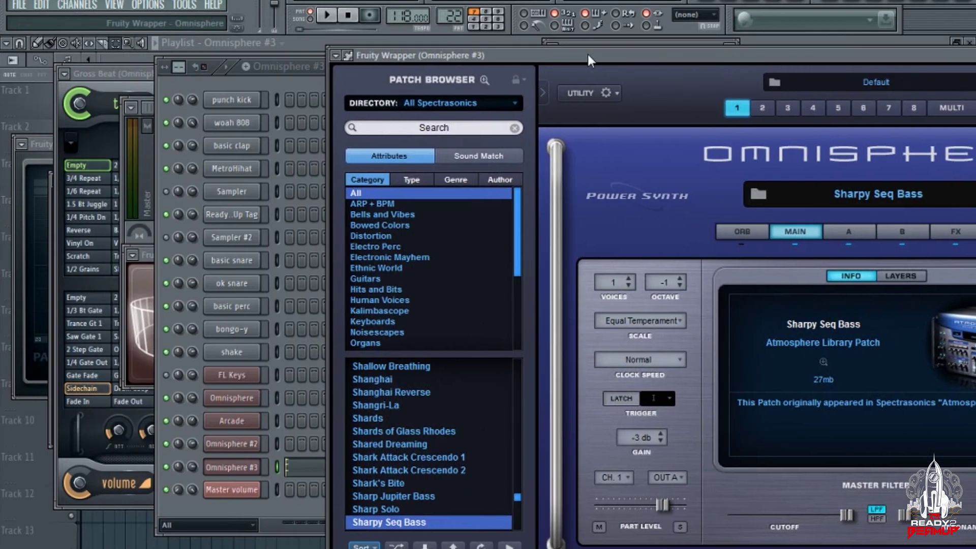
Step: Rename the Omnisphere #3 channel to 'Sharpy Seq Bass'
right_click(219, 475)
click(298, 368)
text(Sharpy Seq Ba)
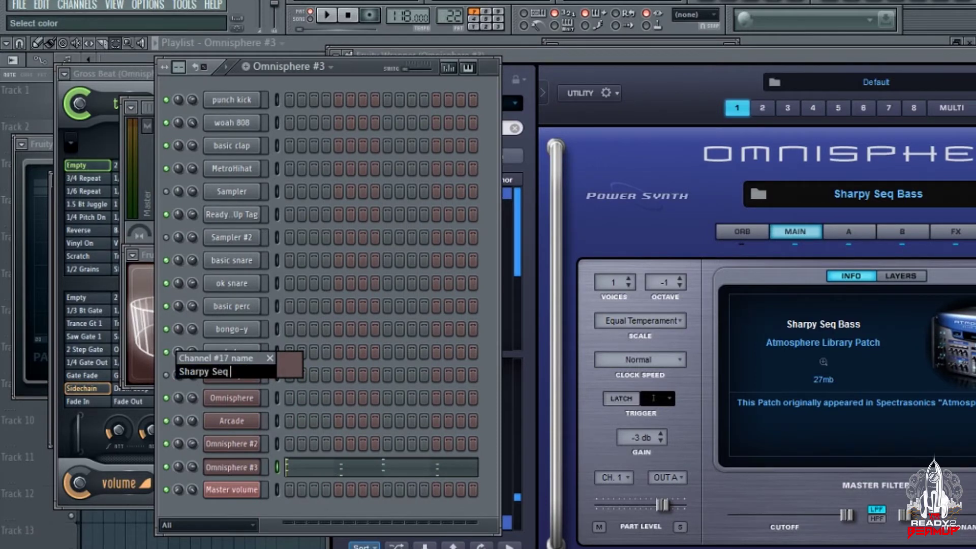
text(s)
key(Return)
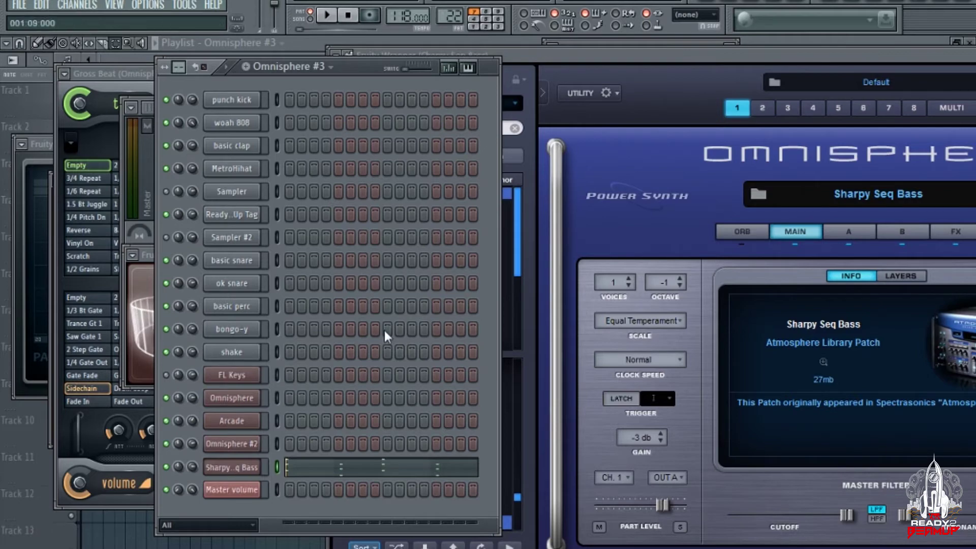
Step: Check the Sharpy Seq Bass patch and play the bass pattern
click(231, 466)
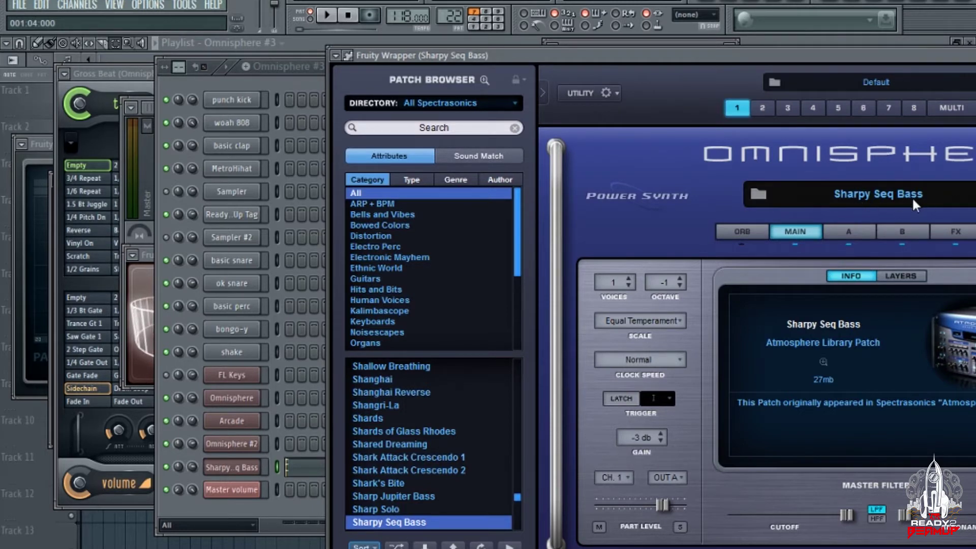
click(296, 506)
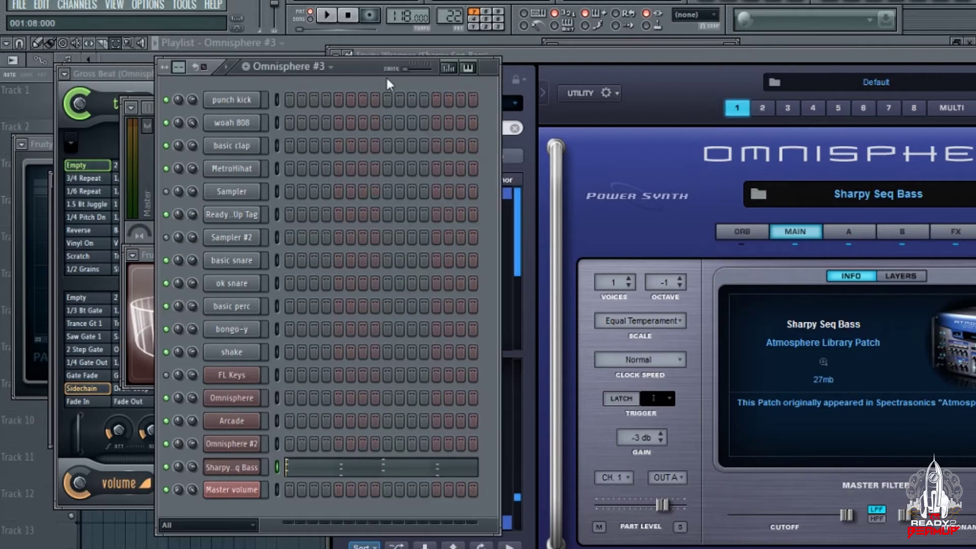
click(326, 16)
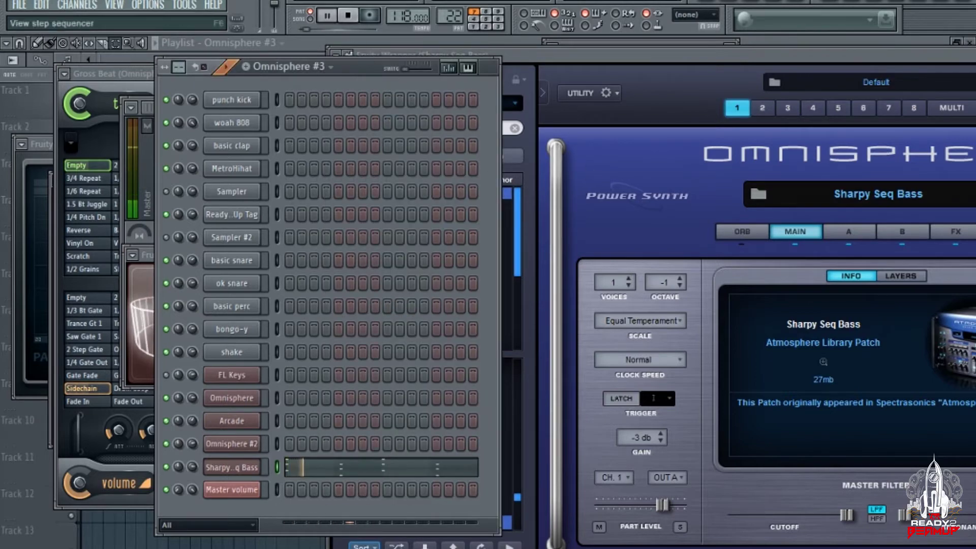
Step: View the bass channel's Parametric EQ 2, HalfTime and Blood Overdrive effects, then stop playback
click(801, 4)
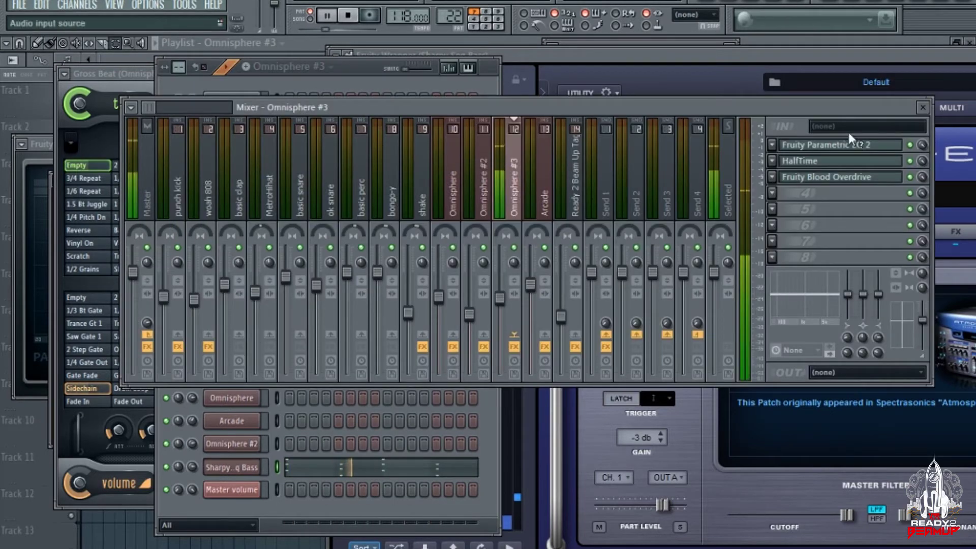
click(850, 146)
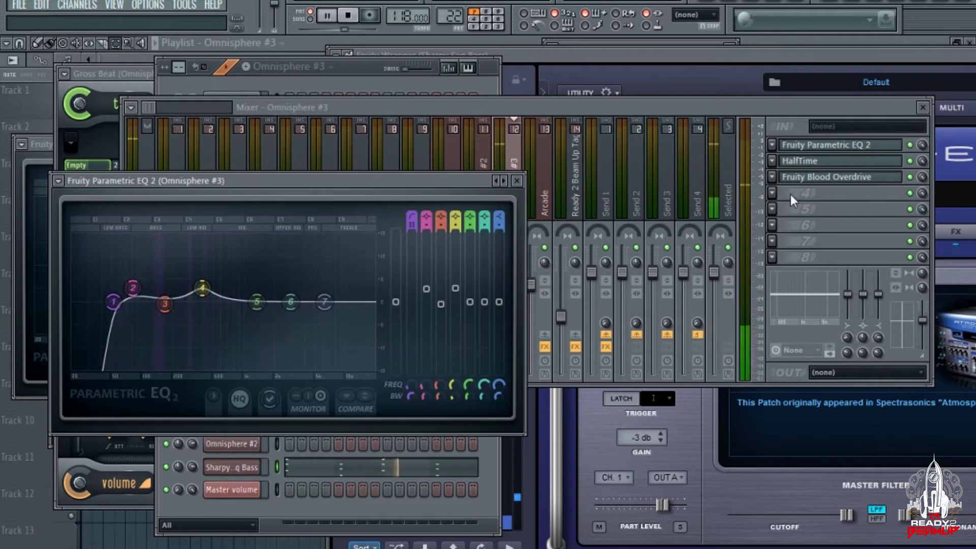
click(824, 163)
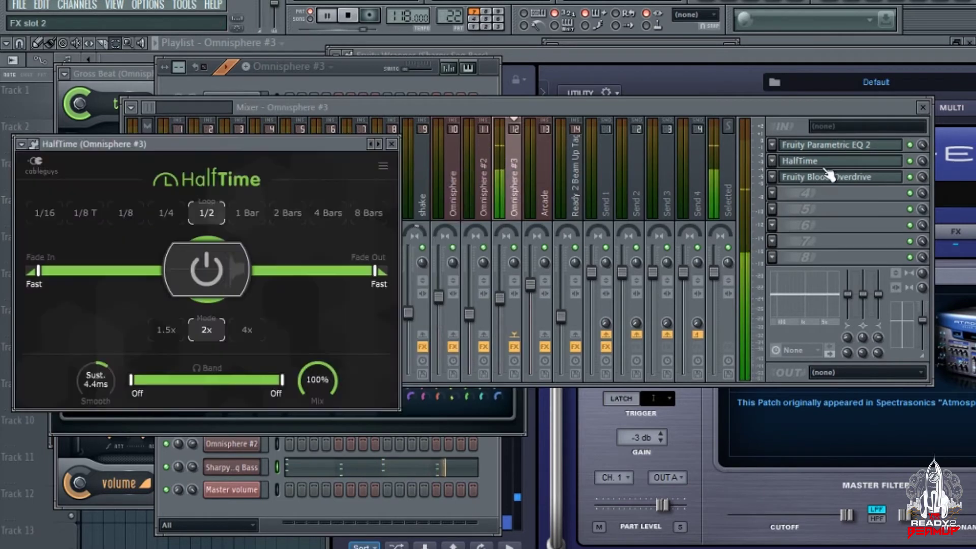
click(827, 177)
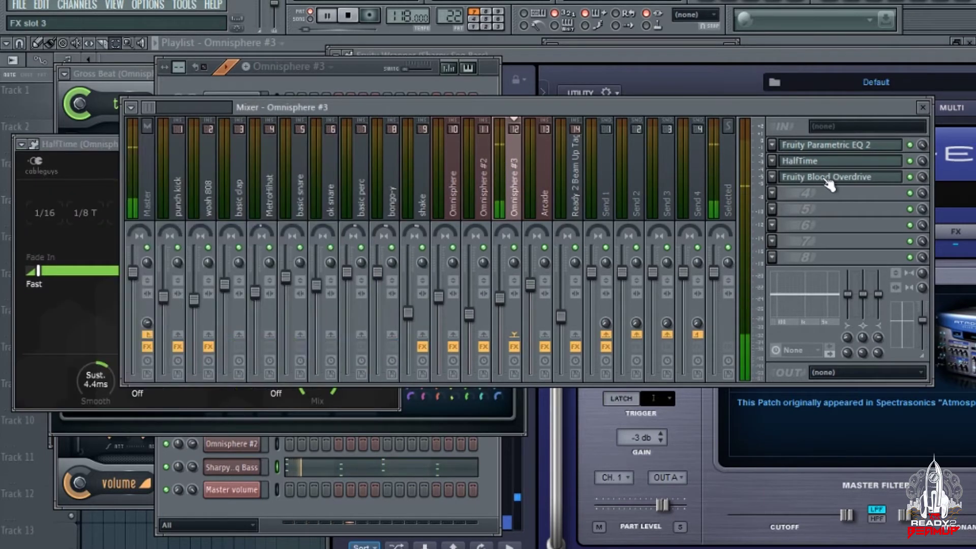
click(487, 88)
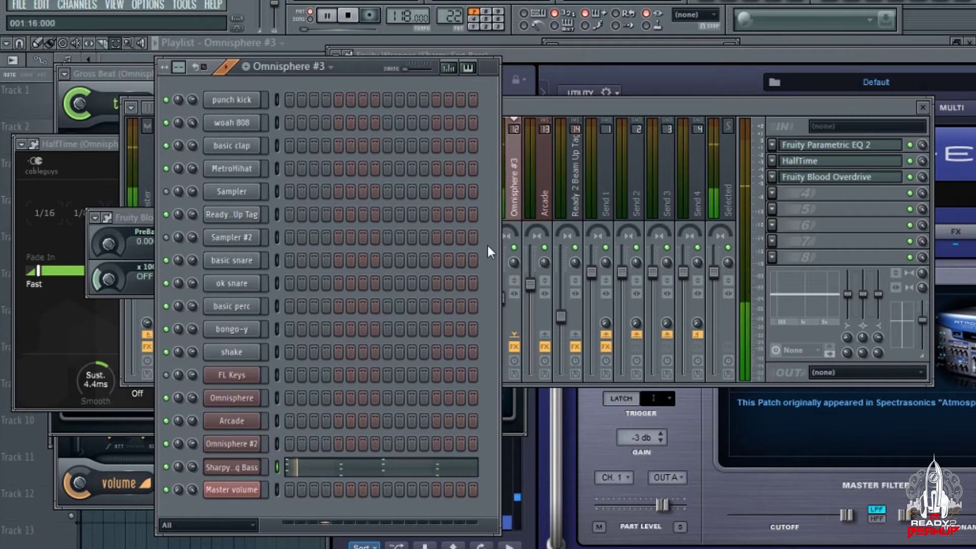
click(349, 15)
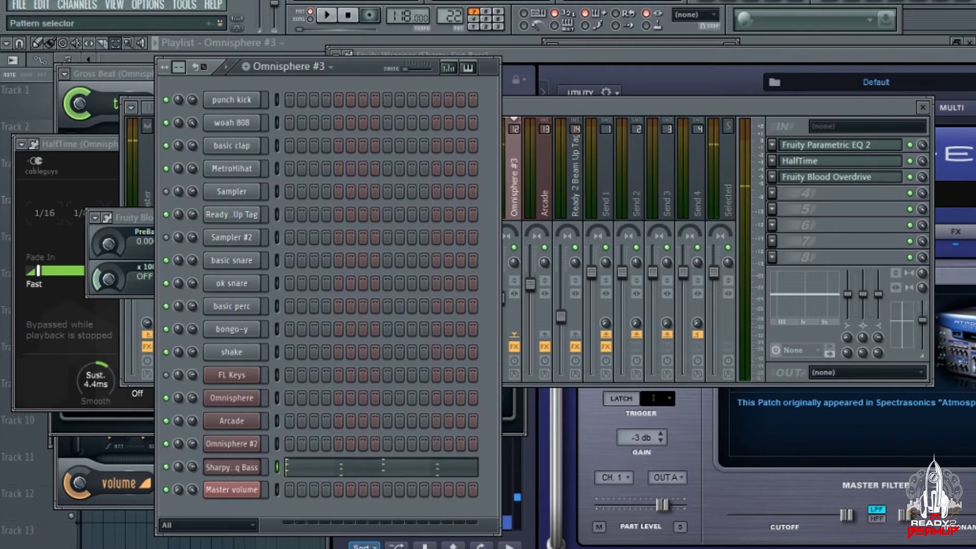
scroll(454, 16, up, 1)
Step: Play the full arrangement in song mode, then stop and select bars 9–16
double_click(509, 43)
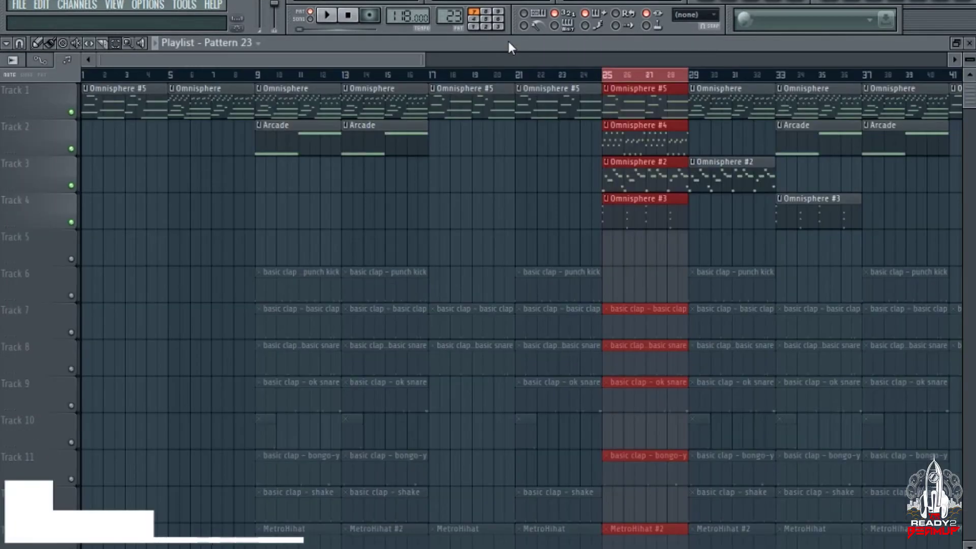
click(313, 20)
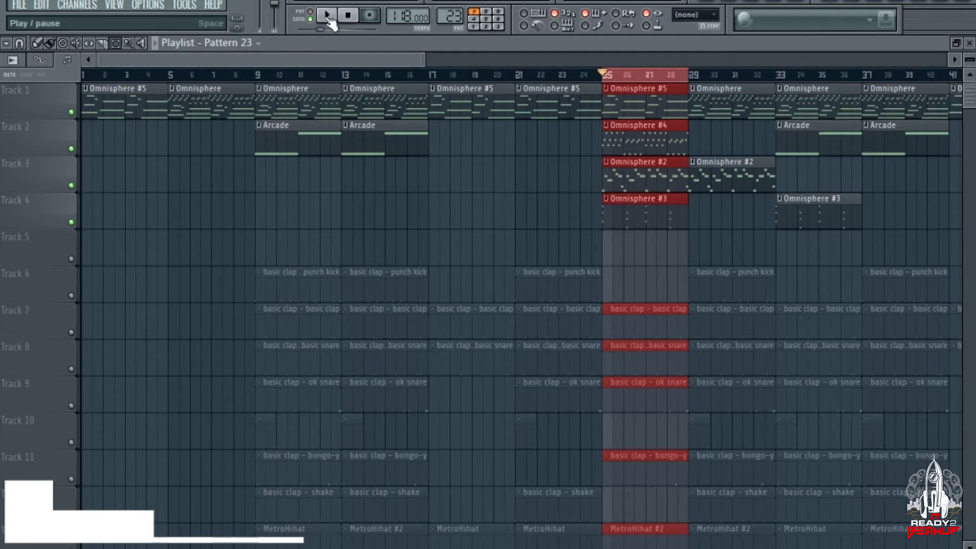
click(326, 18)
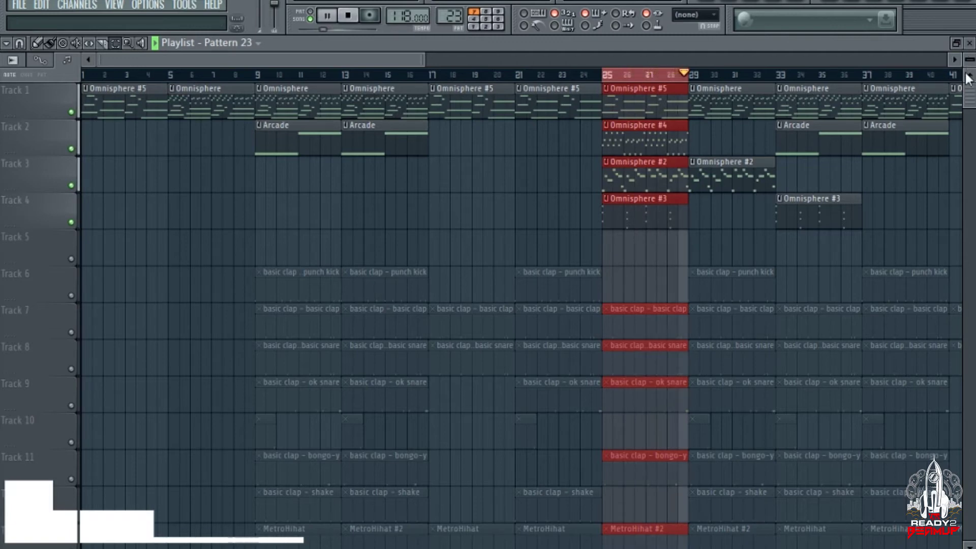
key(space)
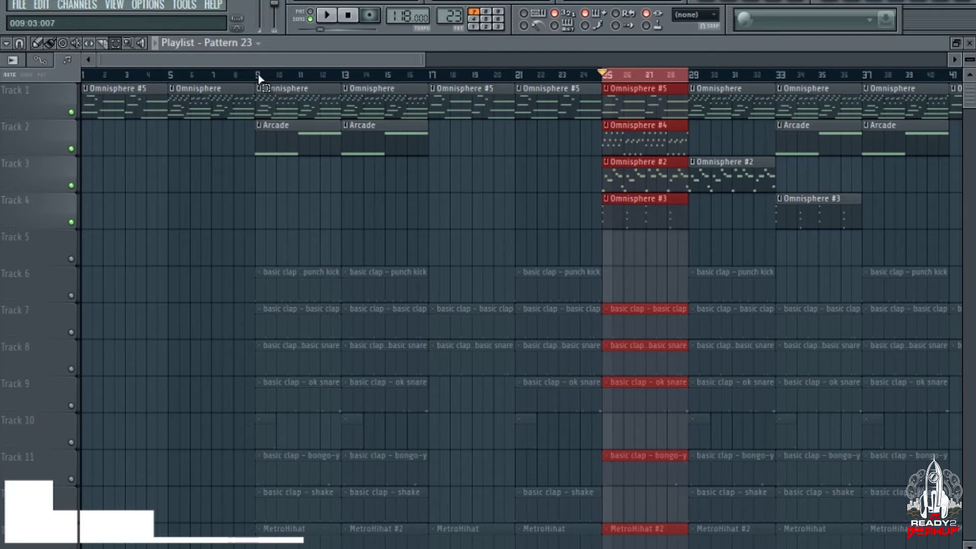
drag(257, 79, 430, 78)
Step: Open the Arcade instrument with its Distant Voices preset and play its pattern
double_click(424, 123)
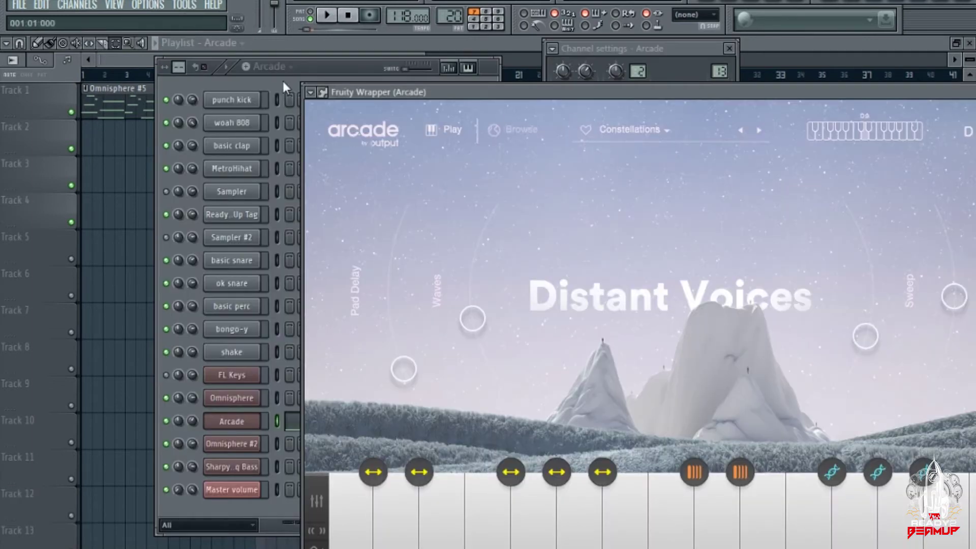
click(314, 73)
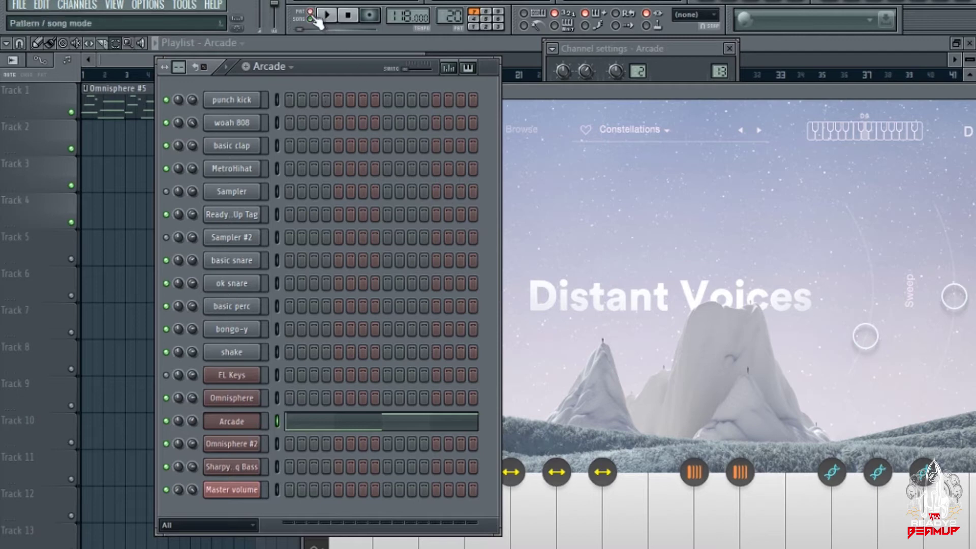
key(space)
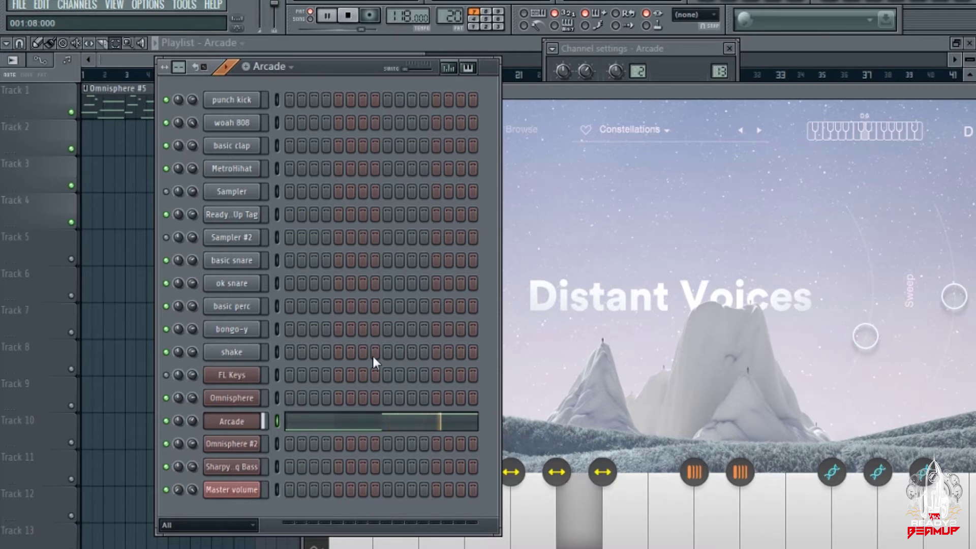
click(348, 15)
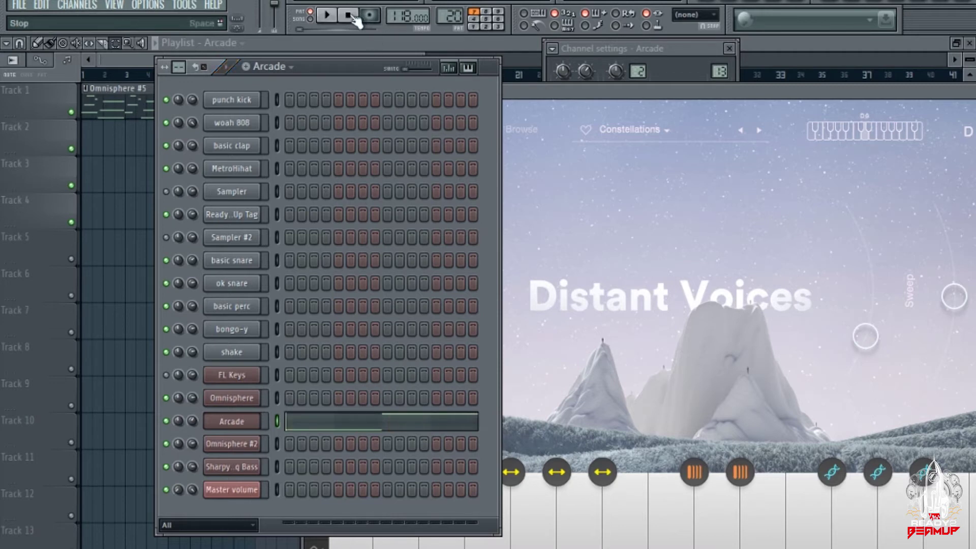
Step: Play the selected bars 9–16, then mute every track except drum tracks 6–13
click(527, 44)
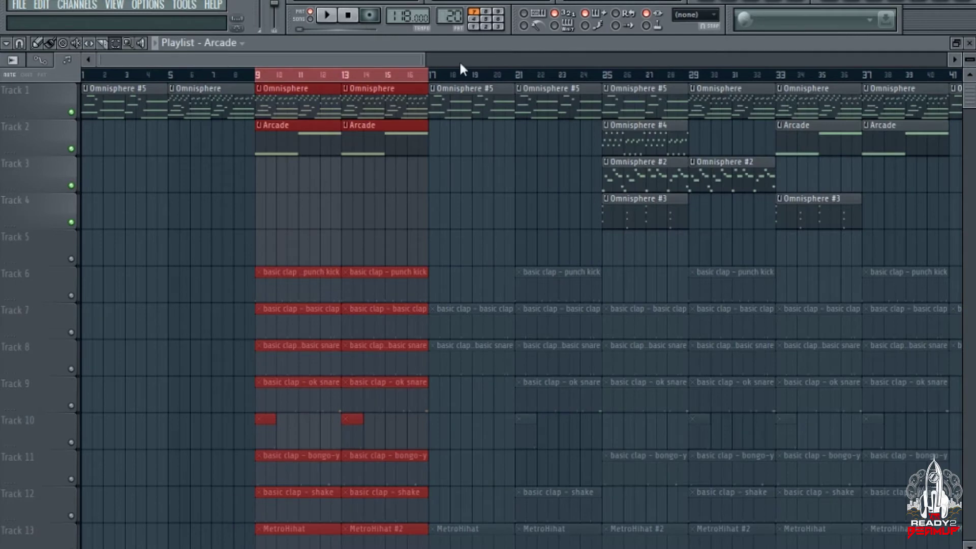
click(327, 17)
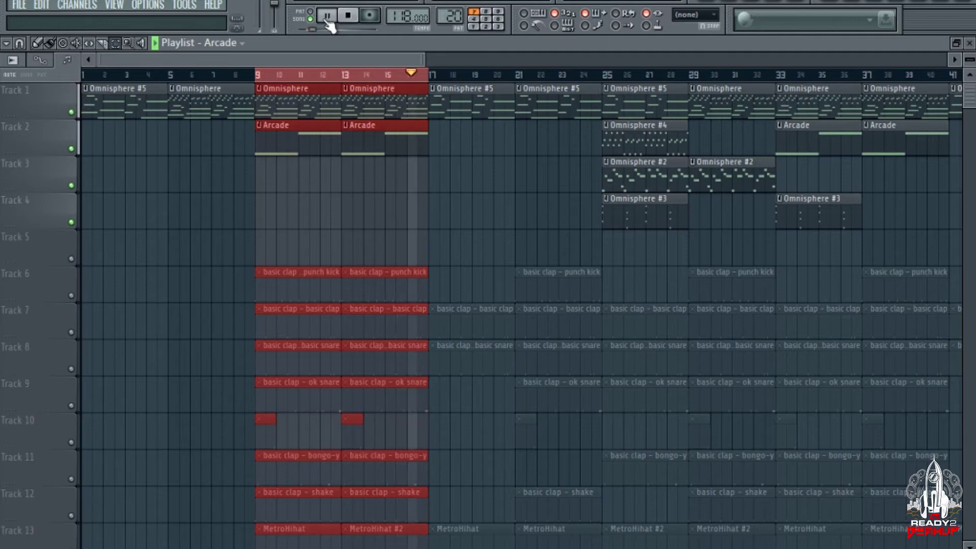
click(326, 16)
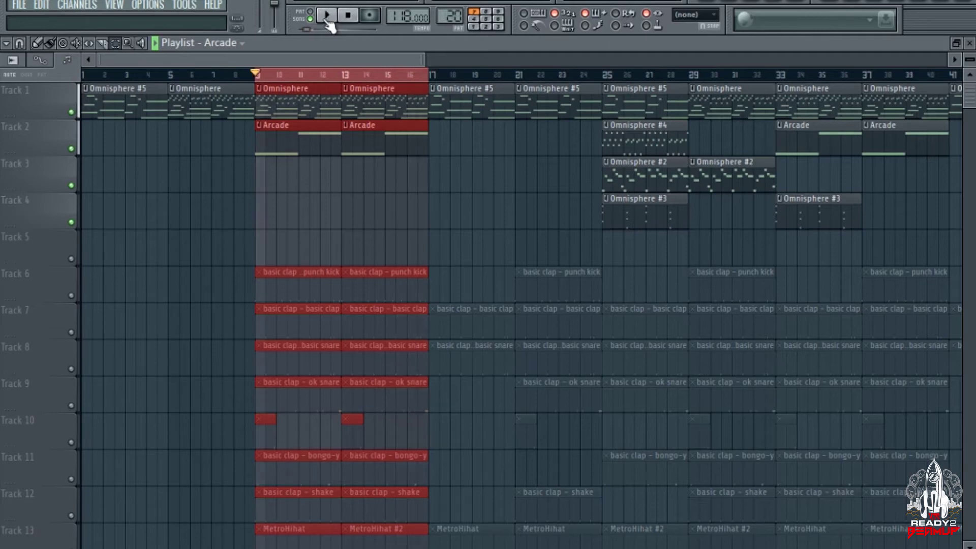
right_click(71, 296)
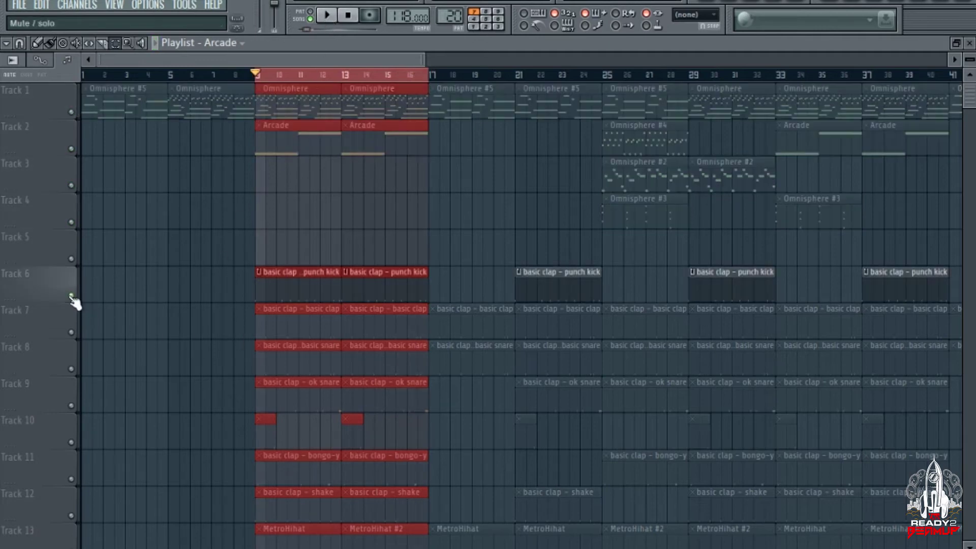
drag(71, 331, 71, 514)
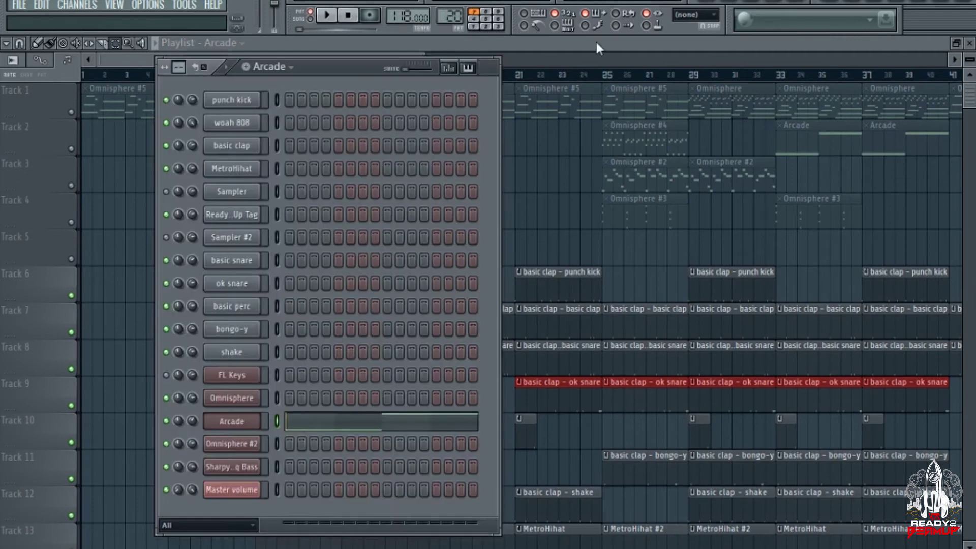
Step: Play the punch kick notes of the basic clap - punch kick pattern in the piano roll
key(F6)
scroll(455, 14, down, 2)
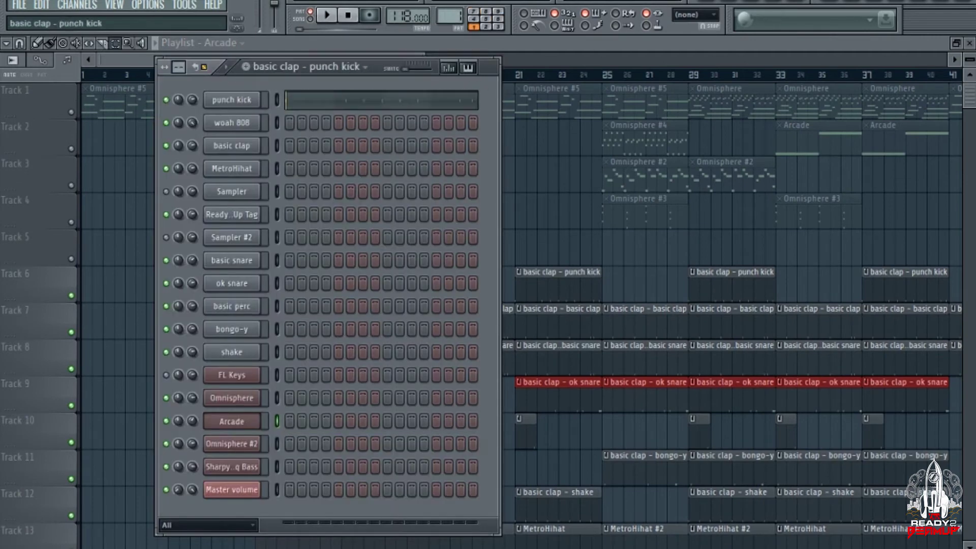
click(303, 112)
drag(263, 59, 696, 59)
key(space)
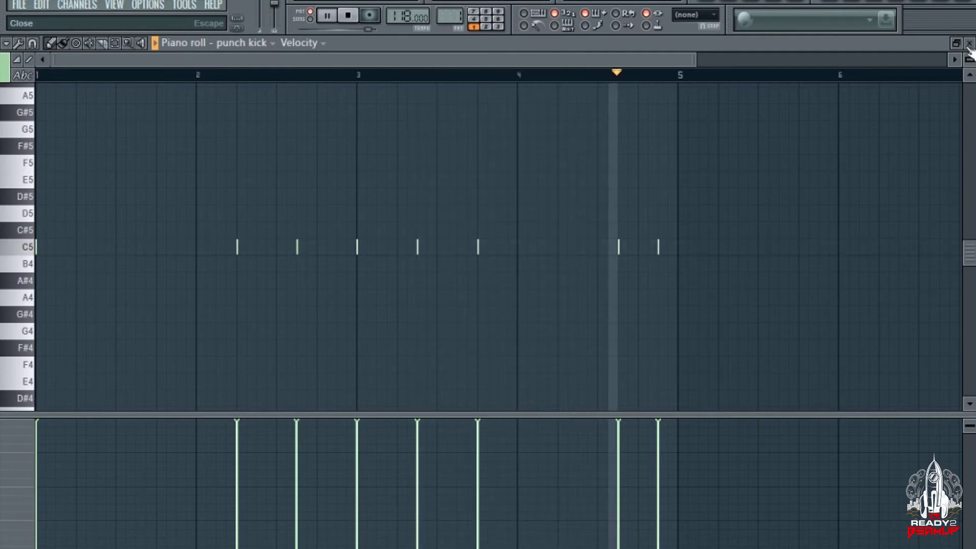
key(space)
click(966, 43)
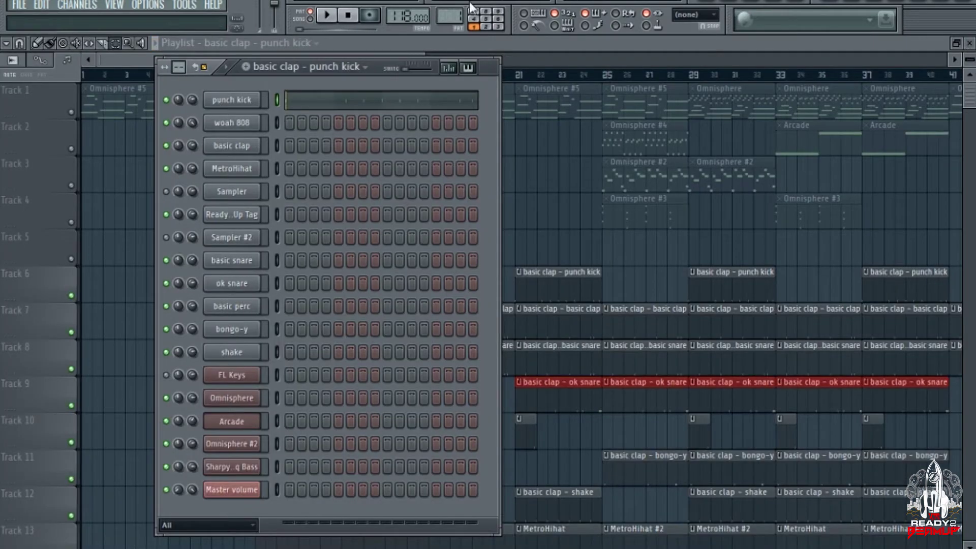
Step: Select pattern 2, basic clap - basic clap, and play its clap notes in the piano roll
click(449, 15)
drag(449, 15, 449, 9)
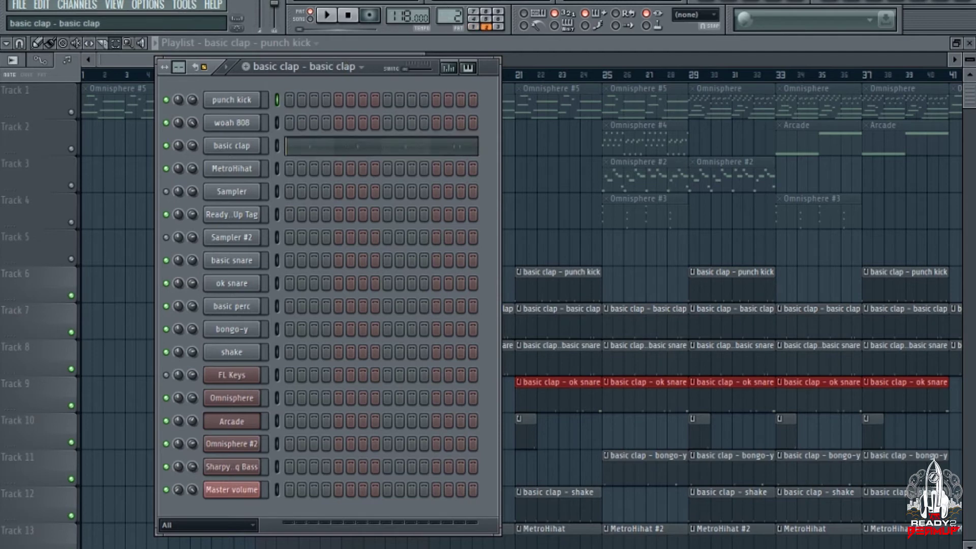
click(374, 151)
drag(265, 61, 523, 67)
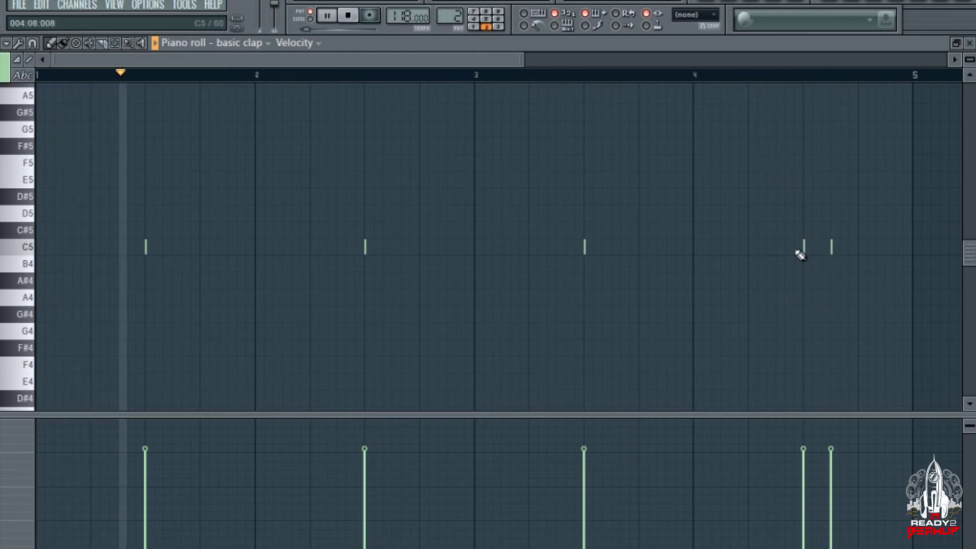
key(space)
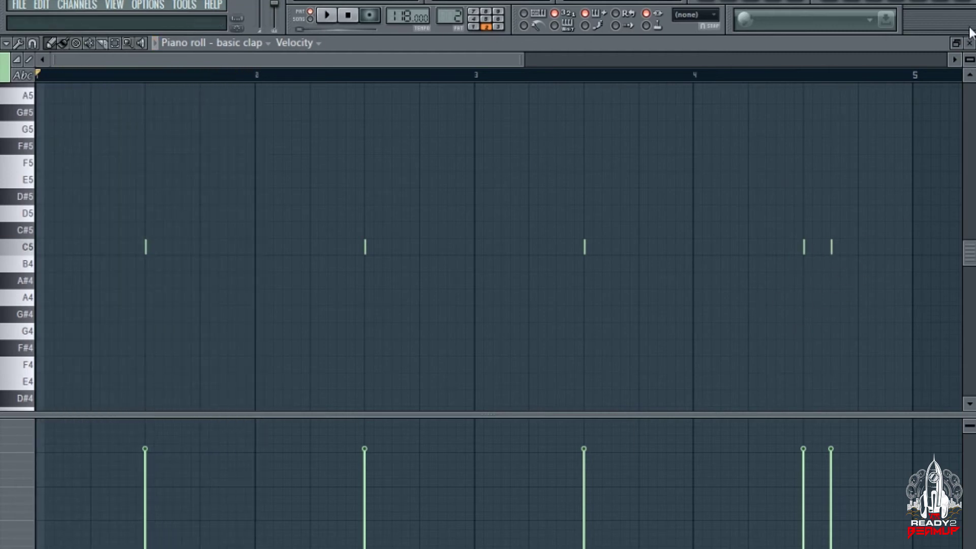
click(971, 42)
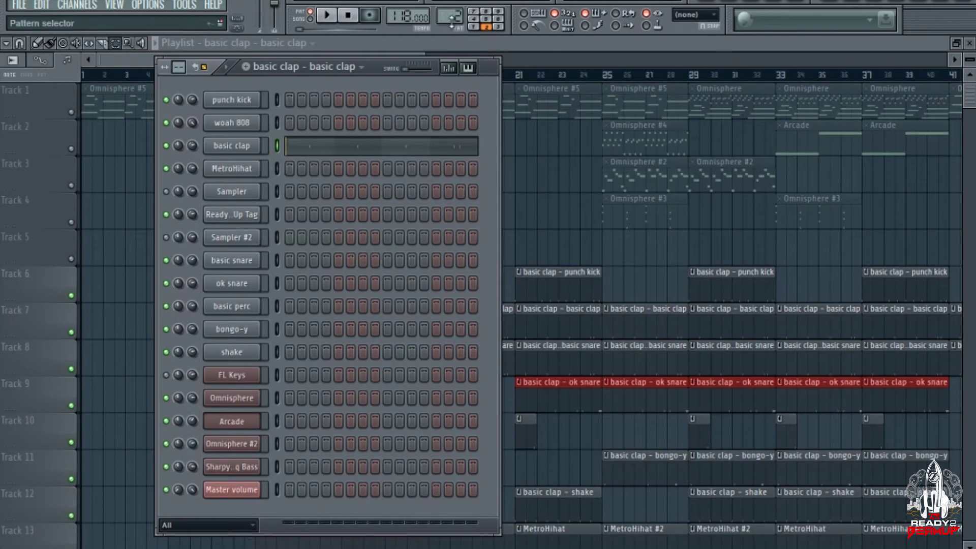
scroll(450, 15, up, 1)
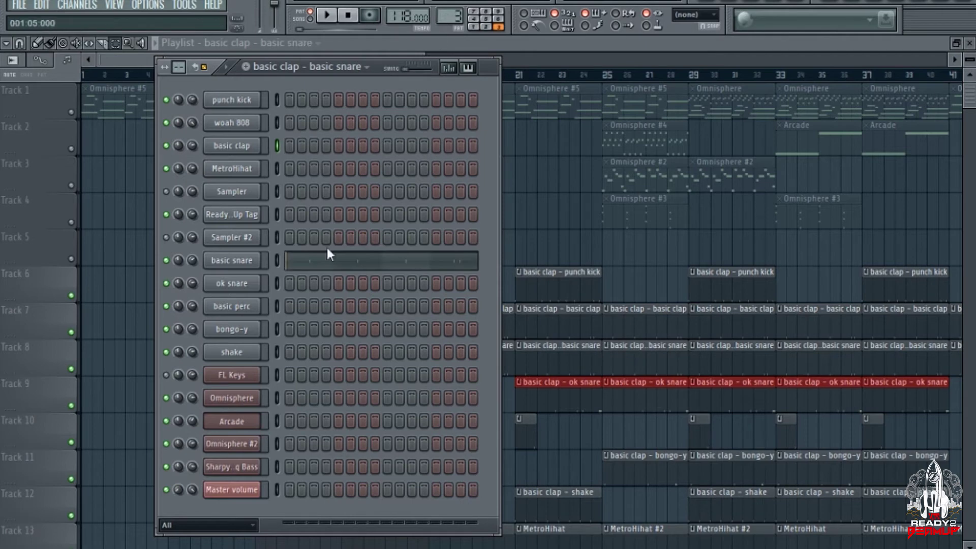
Step: Play the basic snare pattern, then open and play the ok snare notes
key(space)
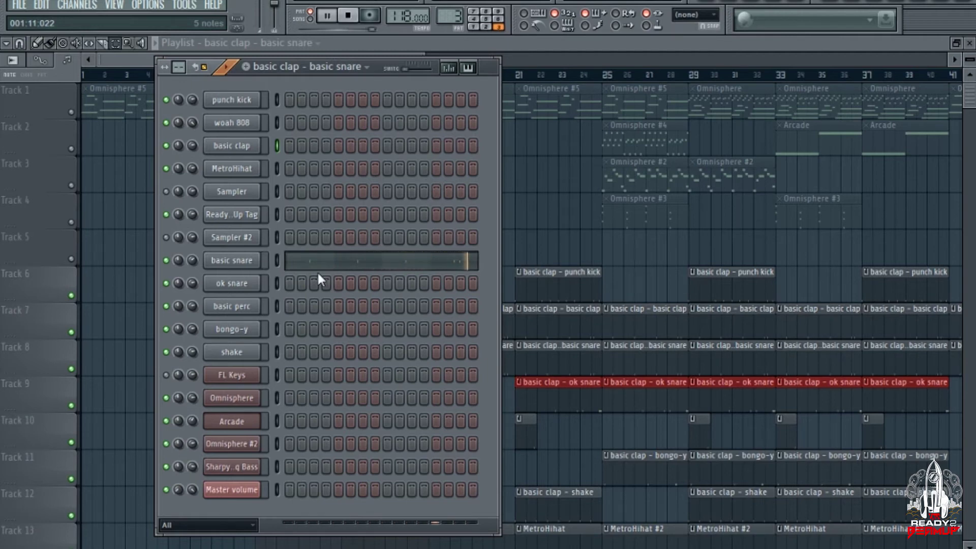
key(space)
scroll(450, 16, up, 1)
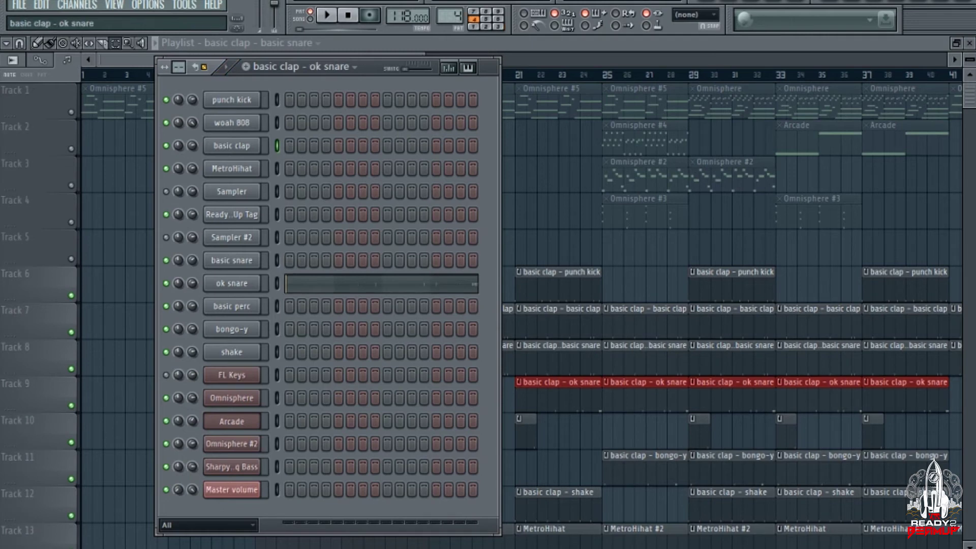
click(350, 288)
key(space)
drag(264, 61, 632, 78)
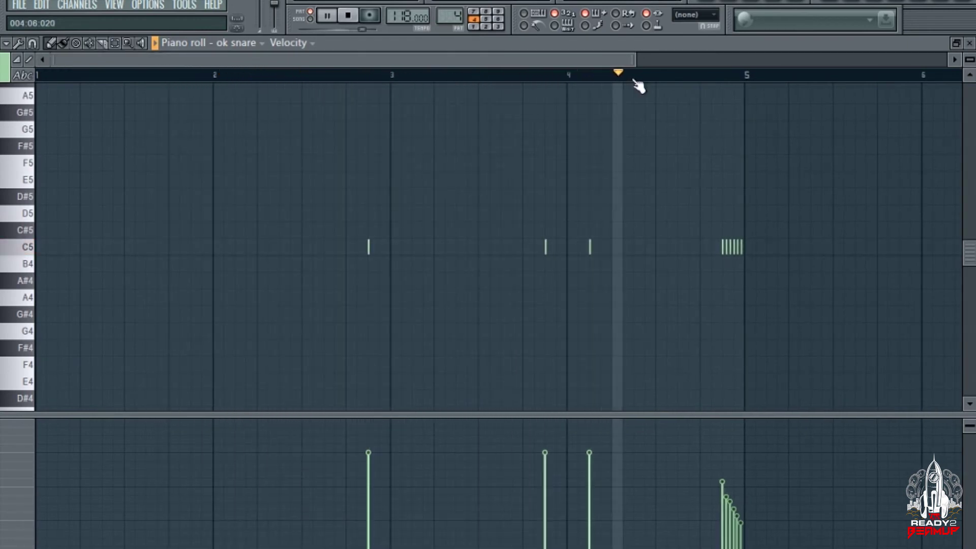
Step: Stop the basic perc playback and play the bongo-y pattern
key(space)
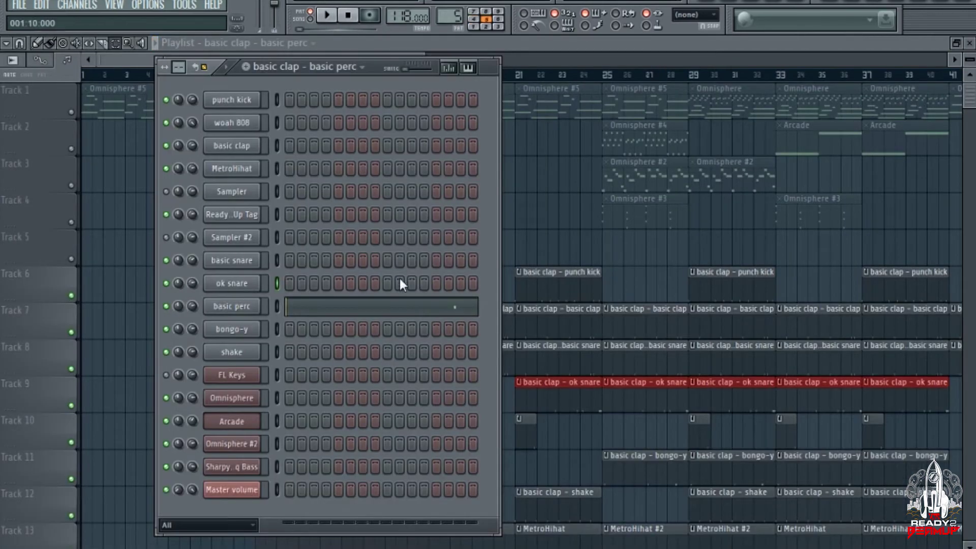
key(space)
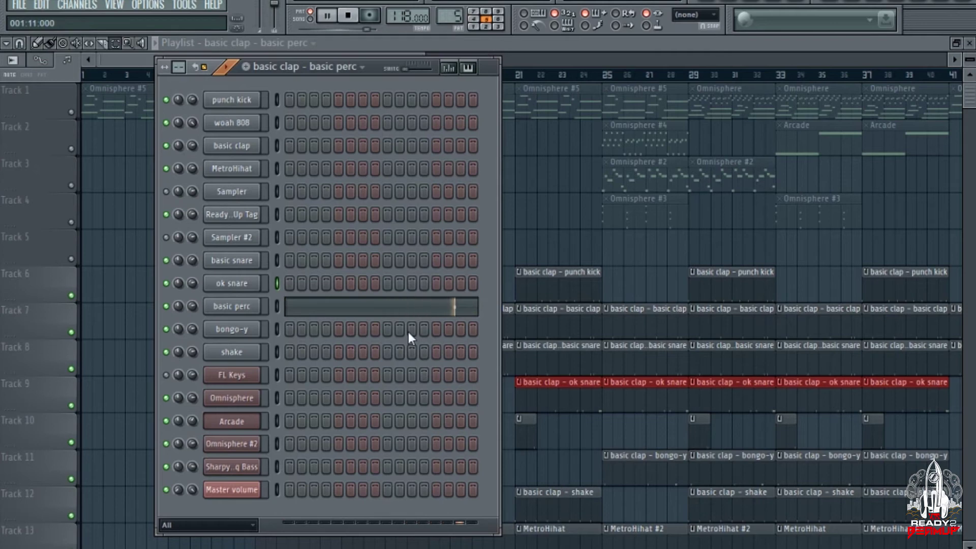
key(space)
scroll(450, 16, up, 1)
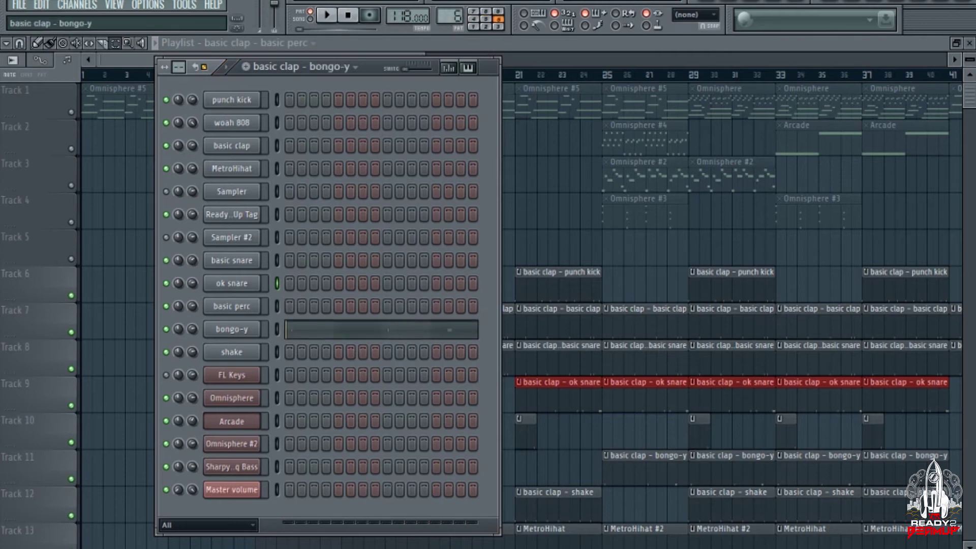
key(space)
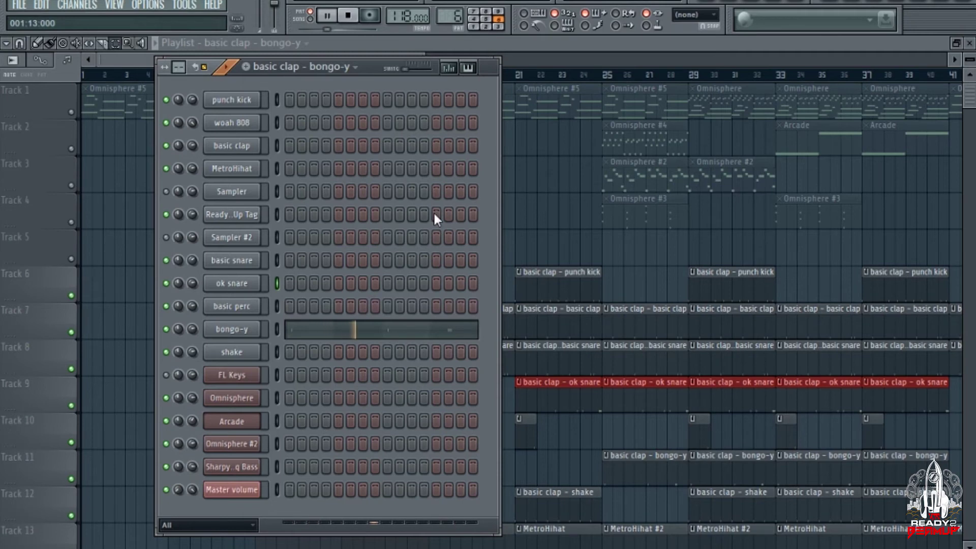
Step: View the bongo-y notes in the piano roll, close it, and play the shake pattern
click(432, 334)
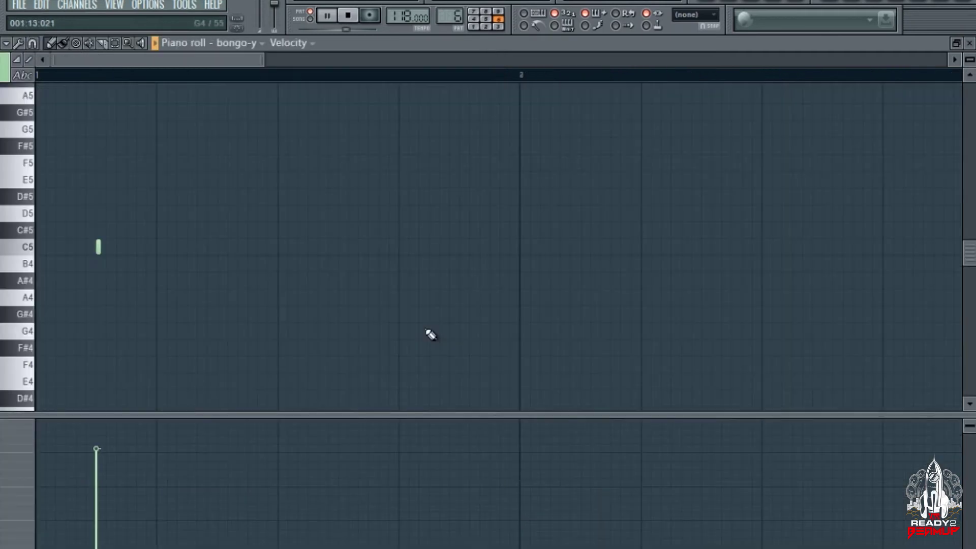
mouse_move(268, 60)
mouse_down()
mouse_move(719, 82)
mouse_move(736, 92)
mouse_up()
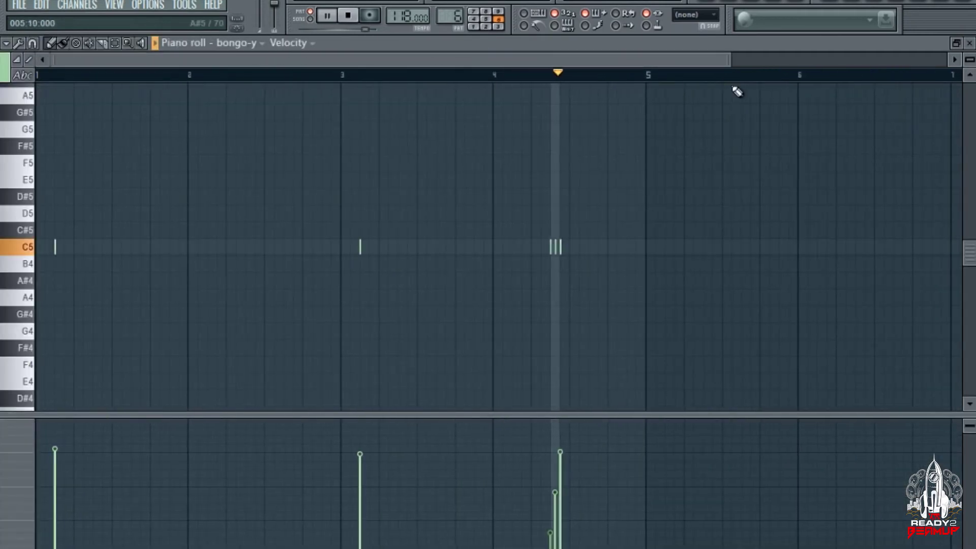
key(space)
click(969, 43)
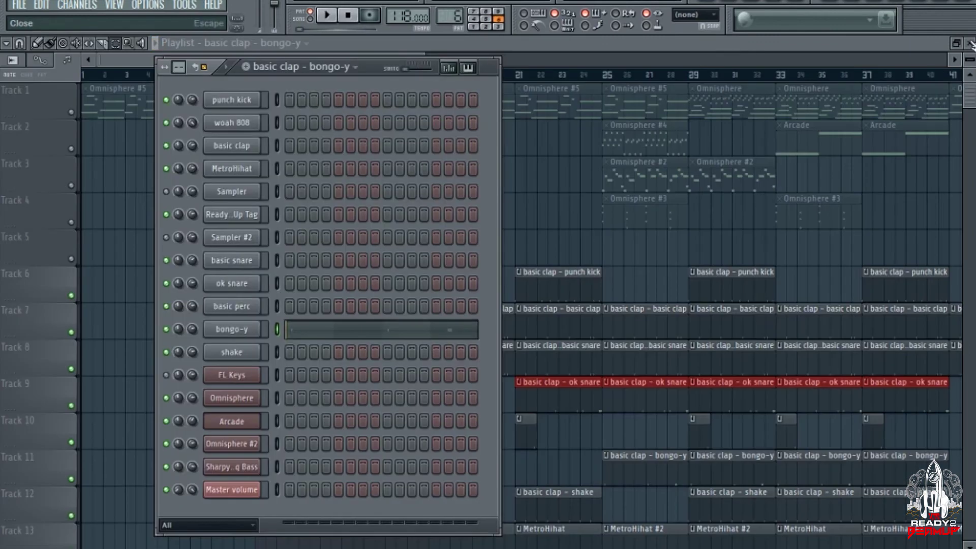
scroll(450, 15, up, 1)
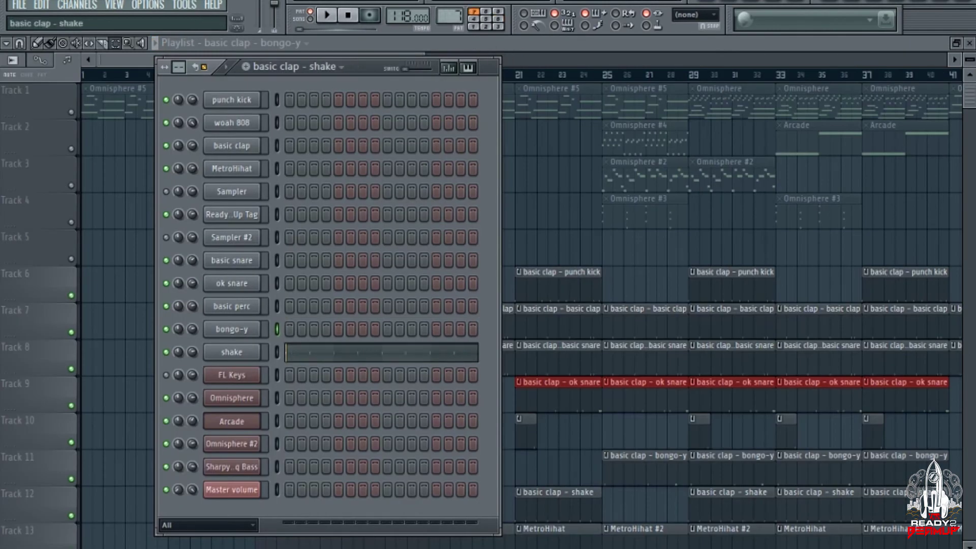
key(space)
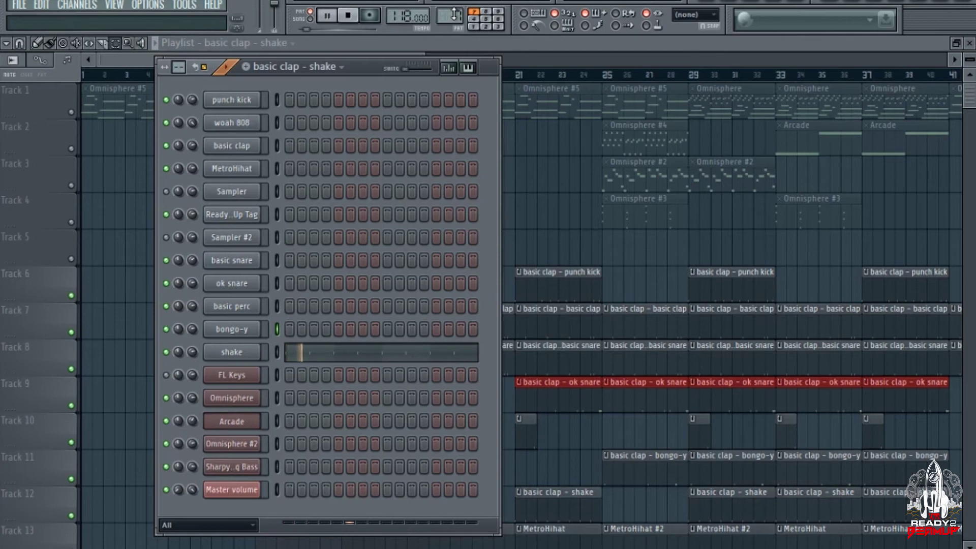
Step: Show the shake track's delay effect in the mixer, then play the MetroHihat pattern
key(F9)
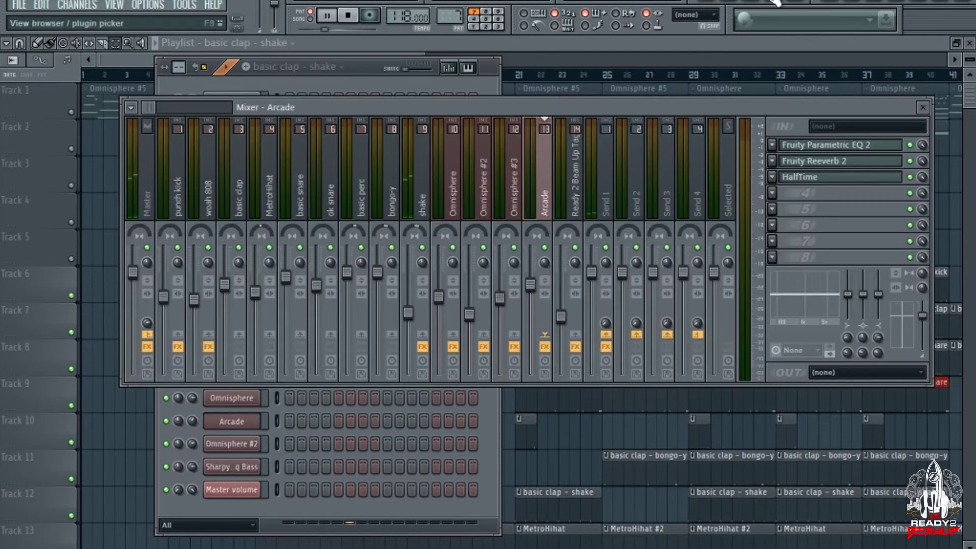
click(424, 200)
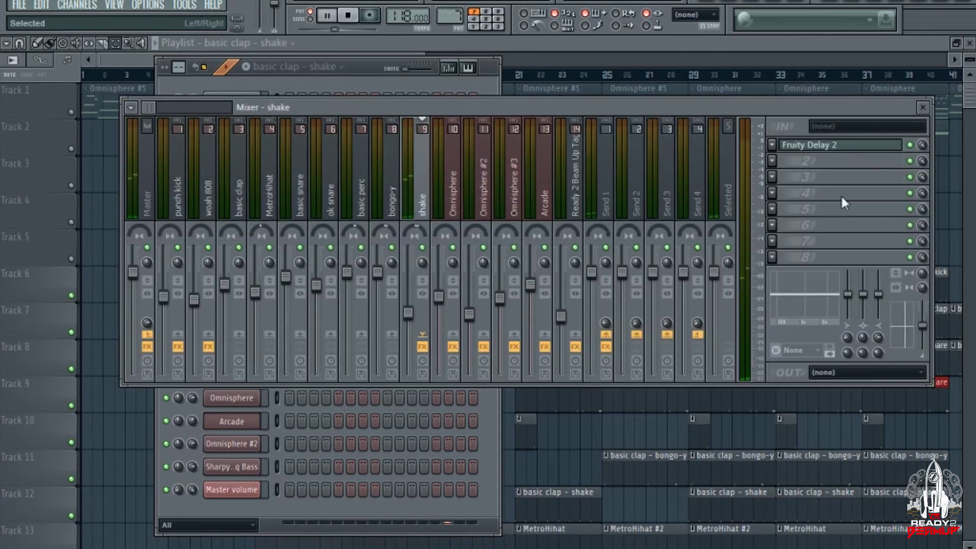
click(488, 63)
key(space)
scroll(450, 16, up, 1)
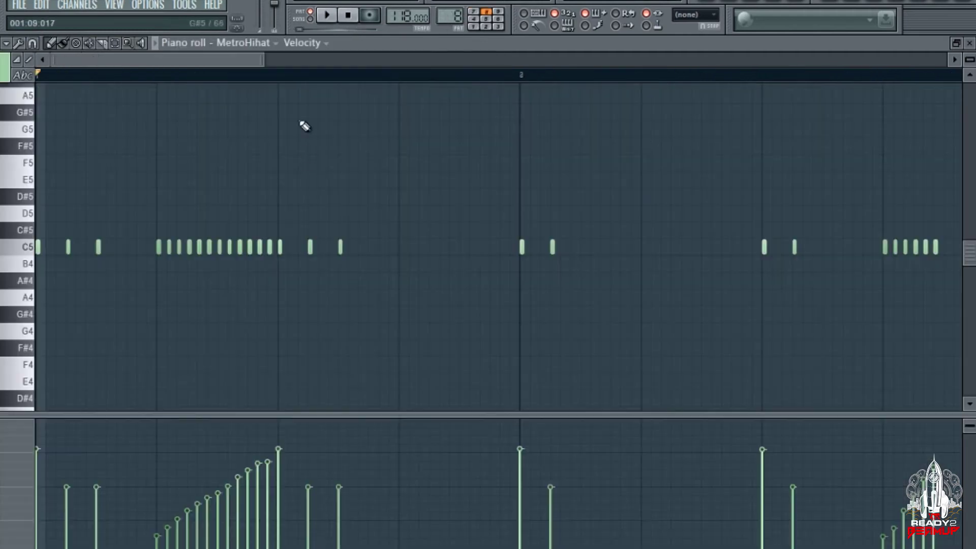
key(space)
drag(265, 59, 694, 66)
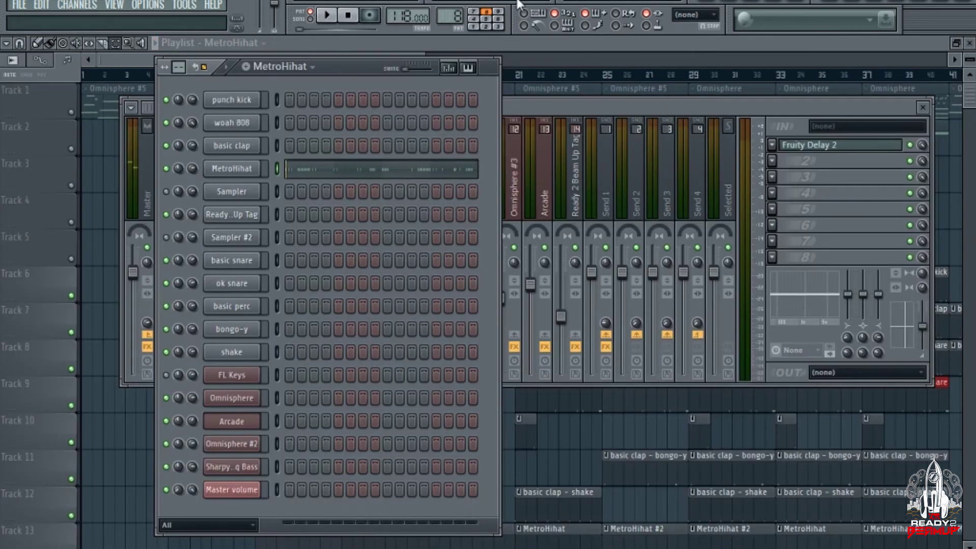
scroll(456, 16, up, 1)
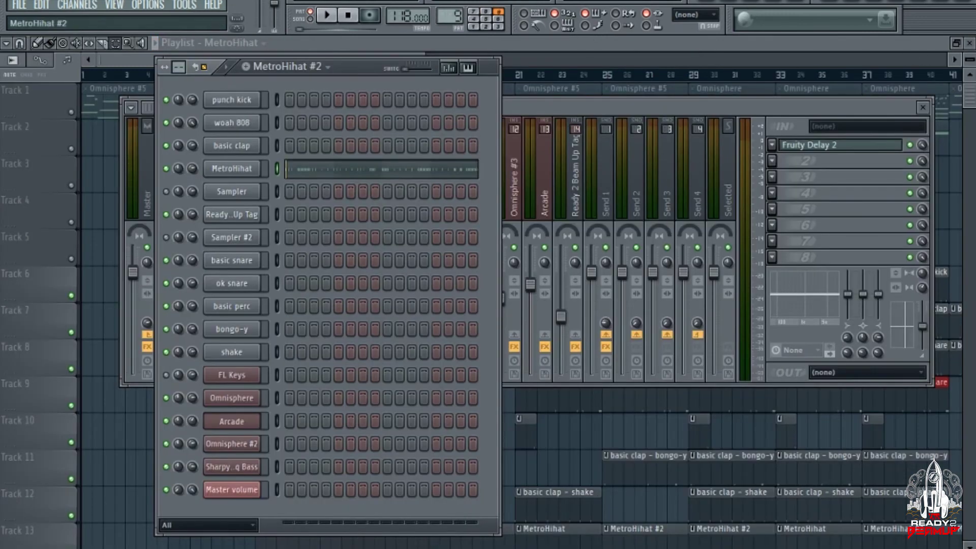
Step: Play the MetroHihat #2 hi-hat rolls in the piano roll, zoomed out to show the whole pattern
click(373, 166)
drag(276, 59, 705, 92)
key(space)
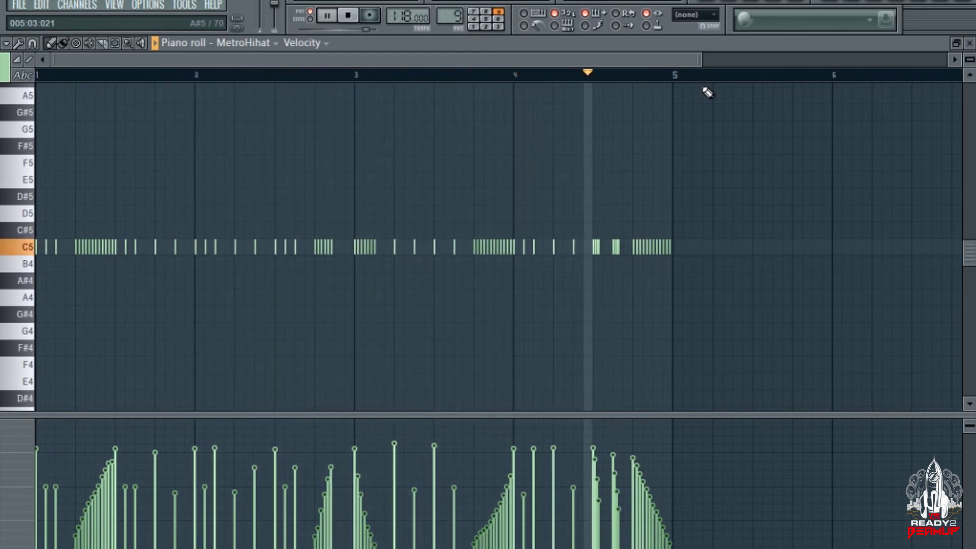
key(space)
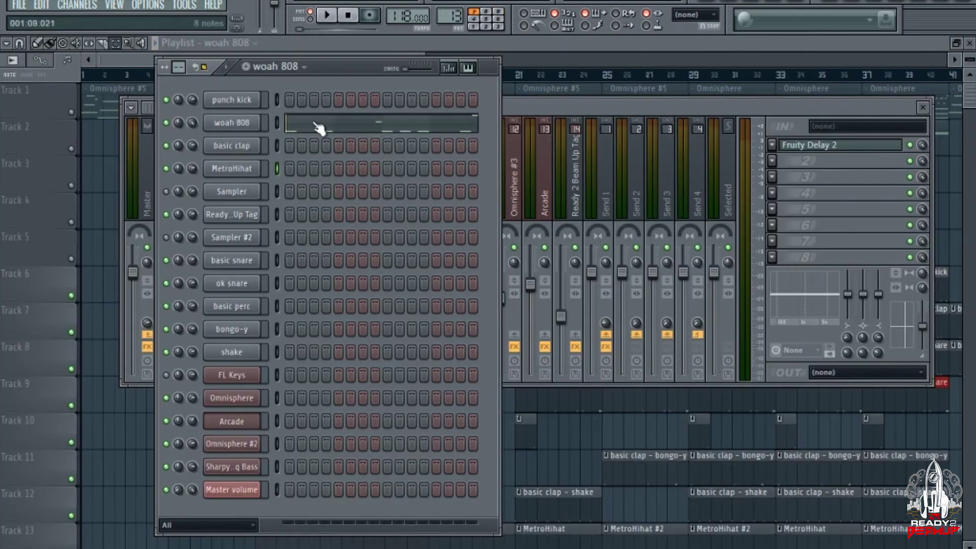
Step: Play the woah 808 pattern's notes in the piano roll, then close it
click(316, 130)
drag(274, 60, 685, 143)
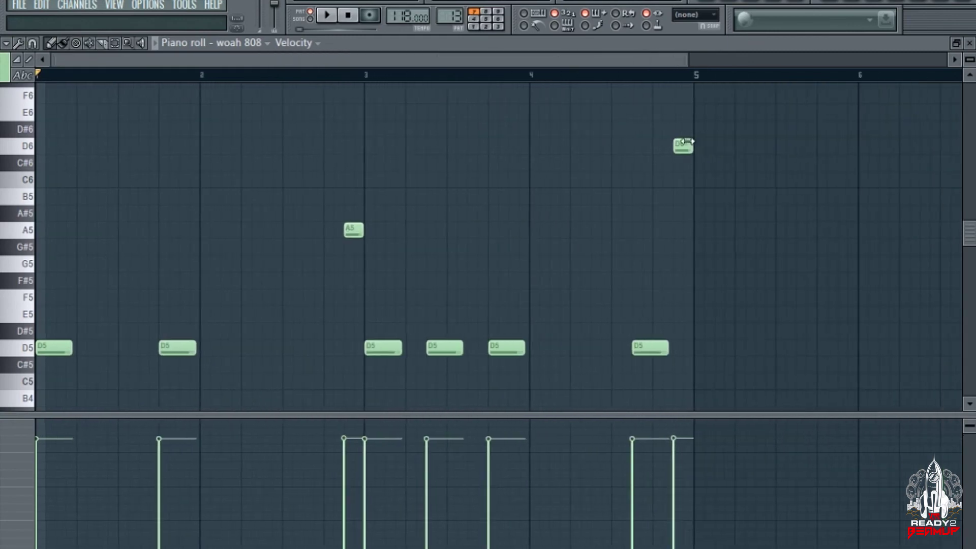
key(space)
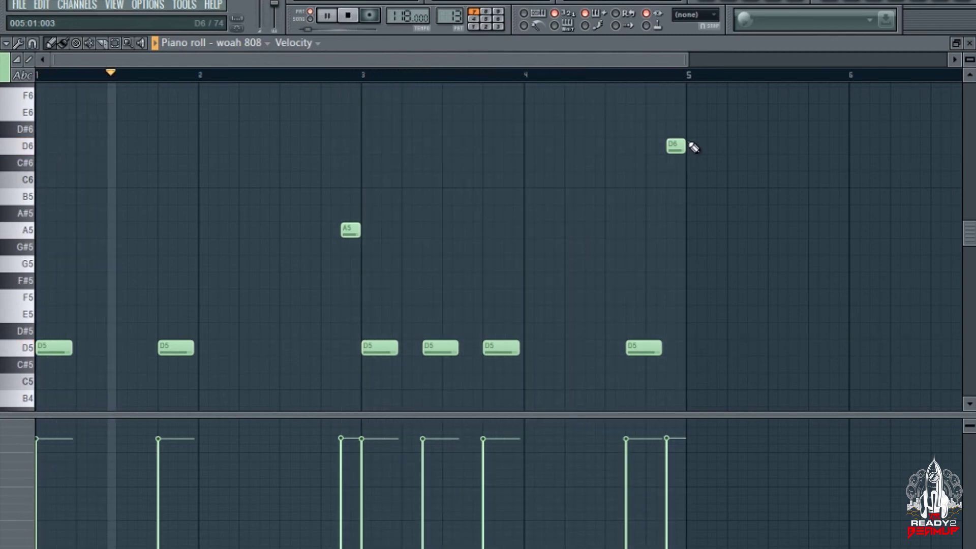
key(space)
click(968, 42)
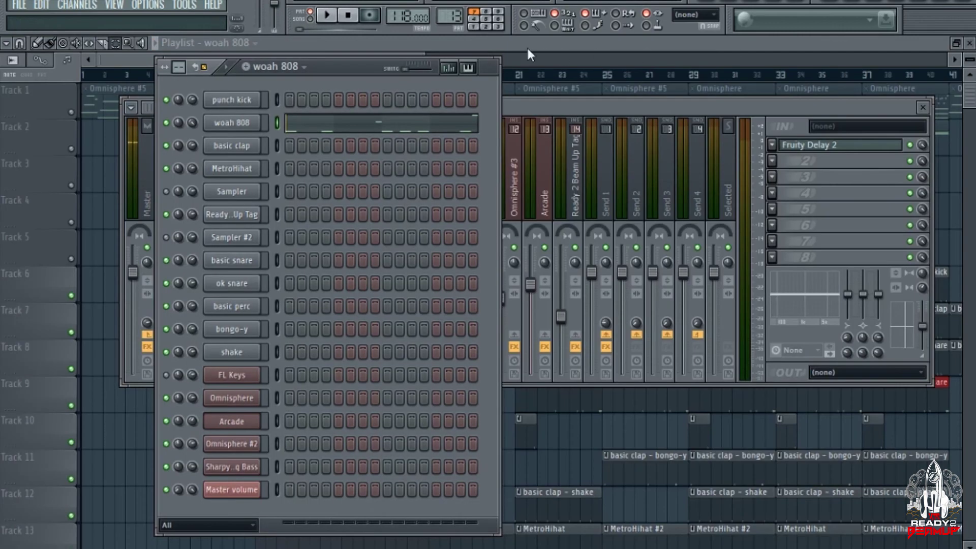
Step: Switch to woah 808 #2, play its 808 notes, and close the piano roll
key(ctrl+shift+c)
key(space)
click(336, 125)
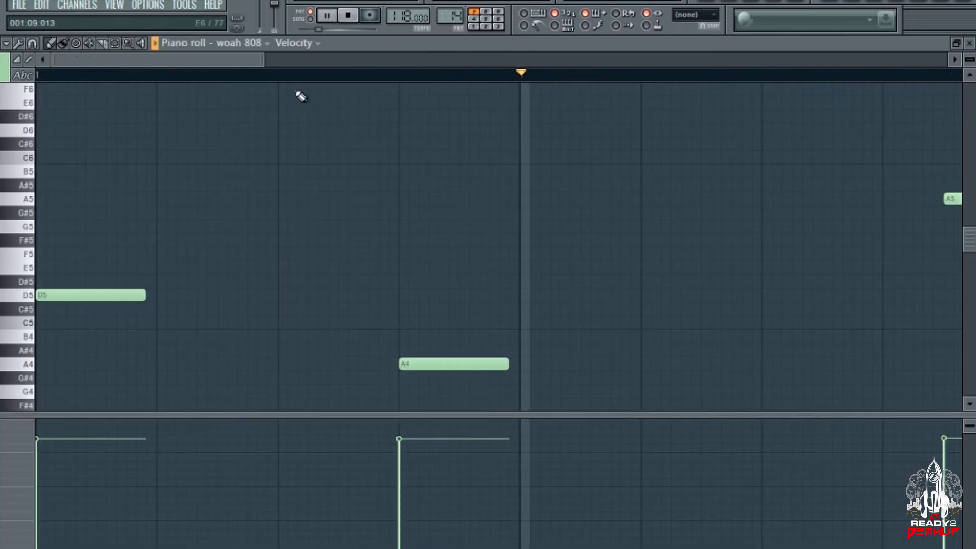
drag(261, 61, 639, 79)
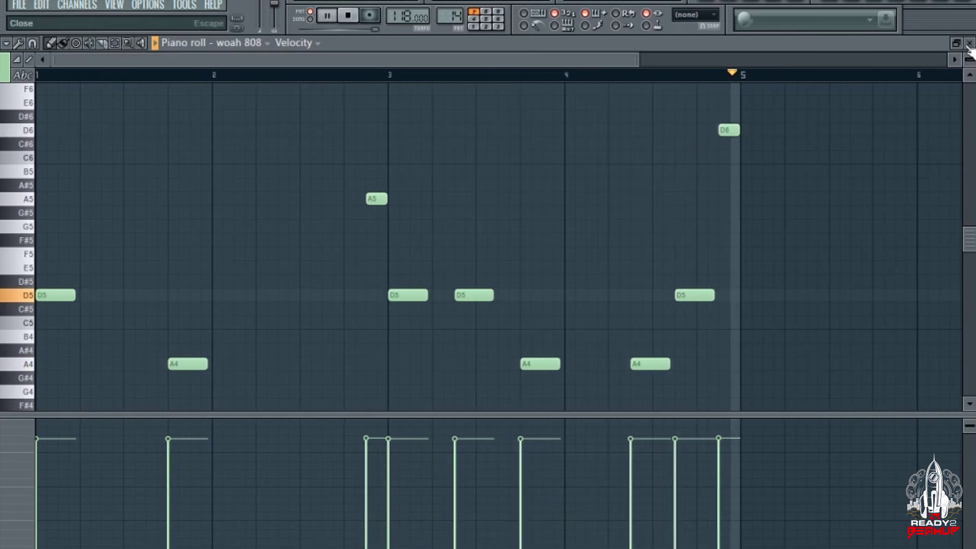
key(space)
click(969, 44)
Step: Show the playlist in Song mode and play the bars 9–16 arrangement once
key(F5)
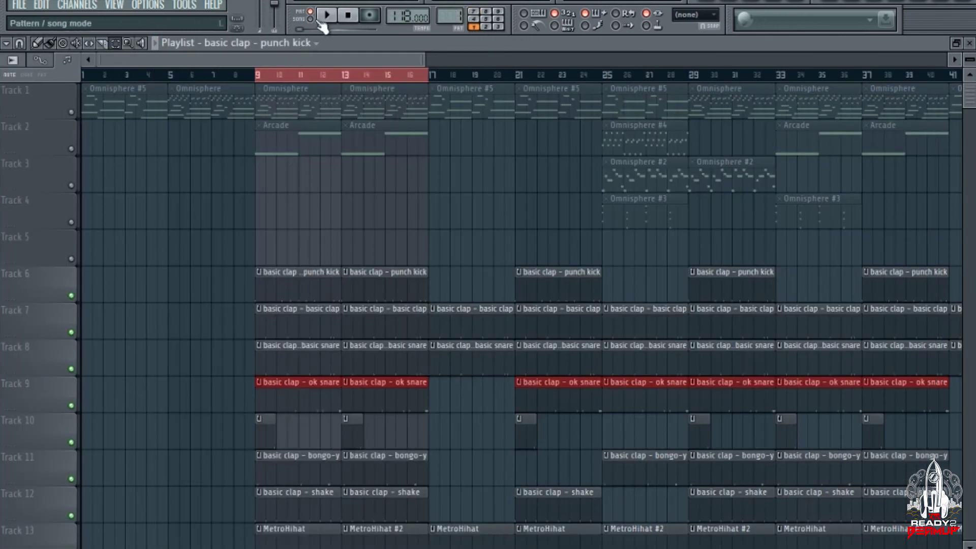
click(316, 19)
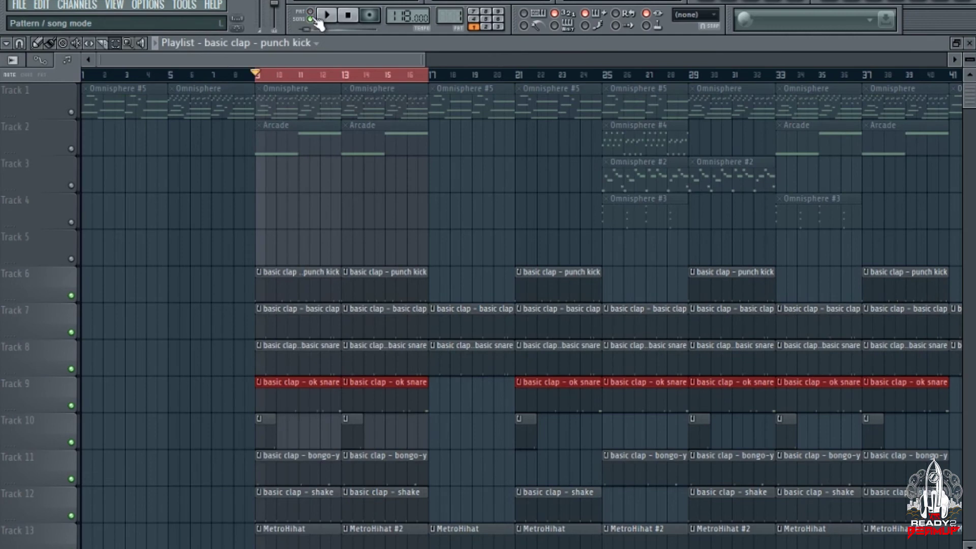
click(324, 17)
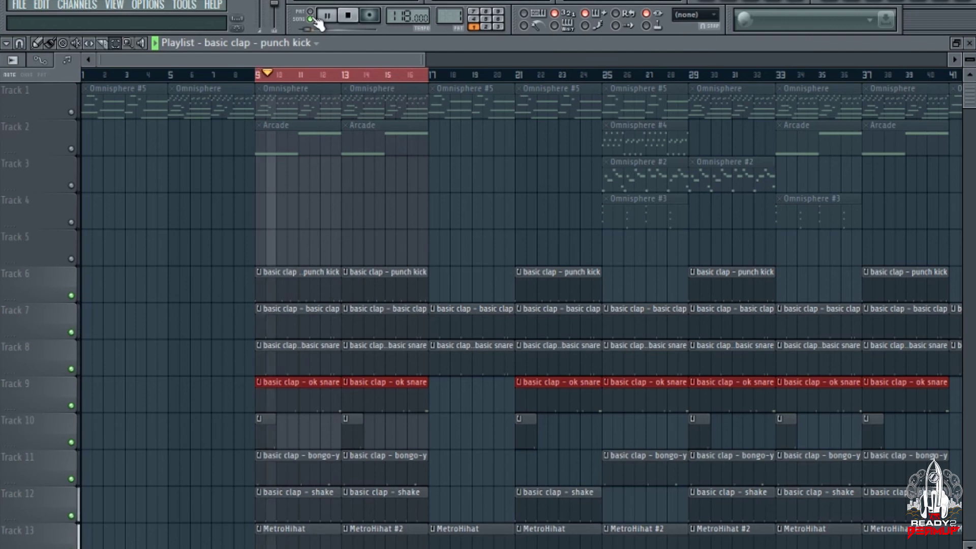
click(318, 21)
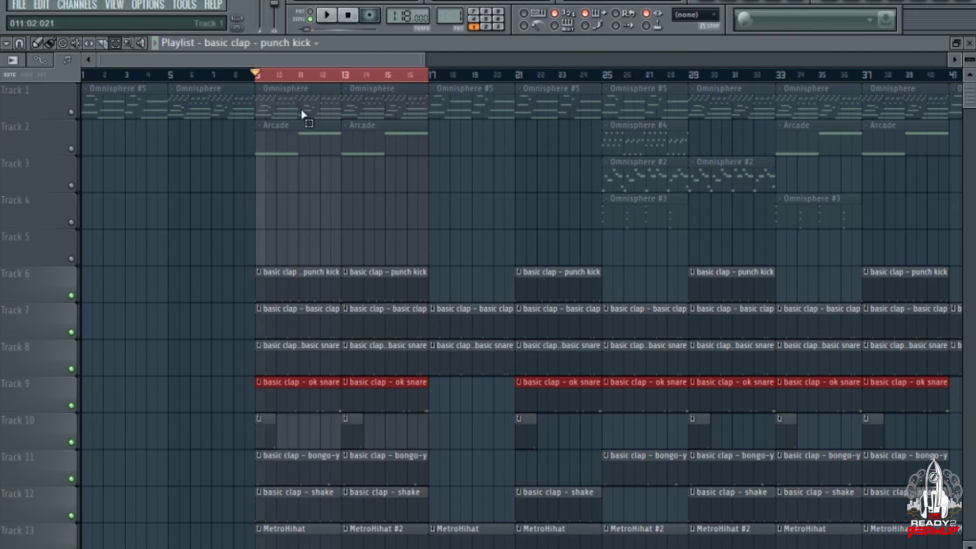
Step: Unmute Tracks 1 and 2, replay bars 9–16, then clear the selection and rewind to bar 1
drag(71, 112, 74, 152)
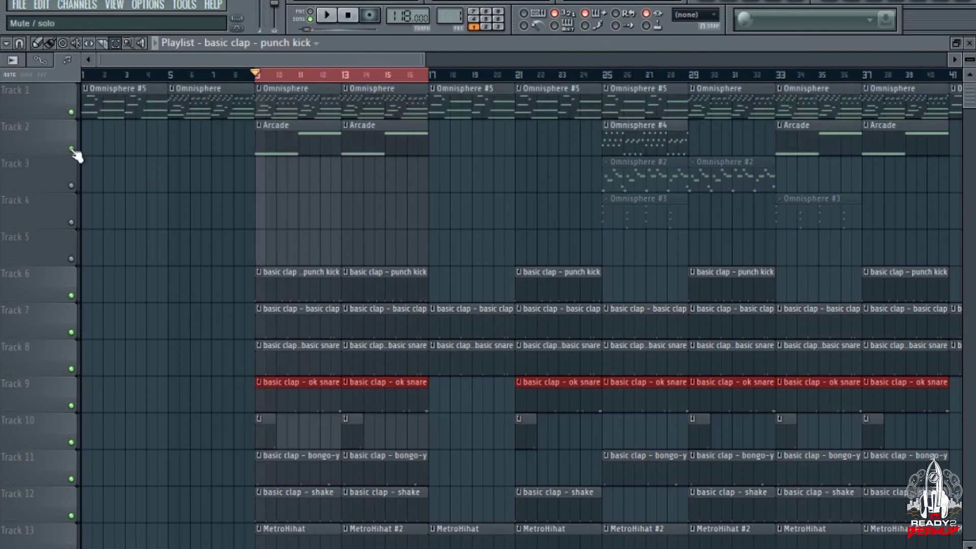
key(space)
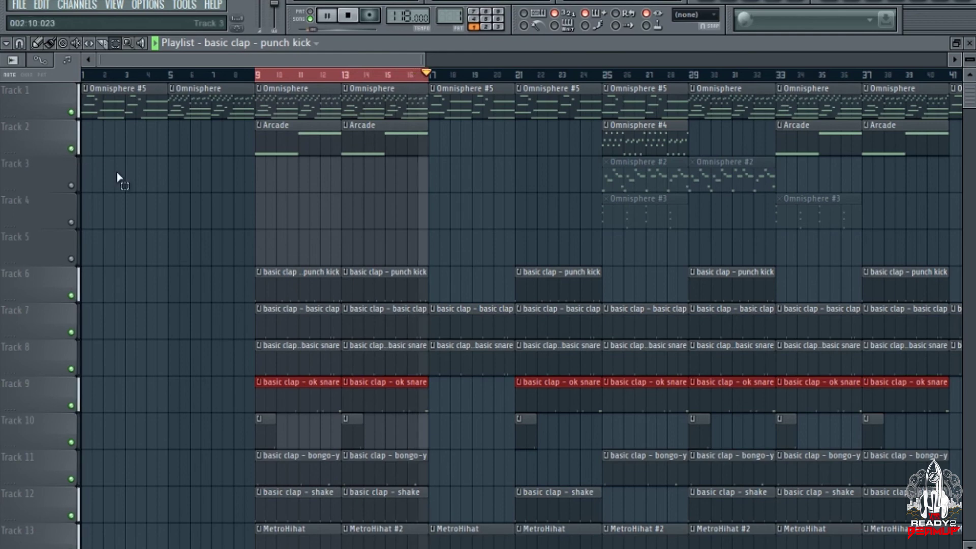
key(space)
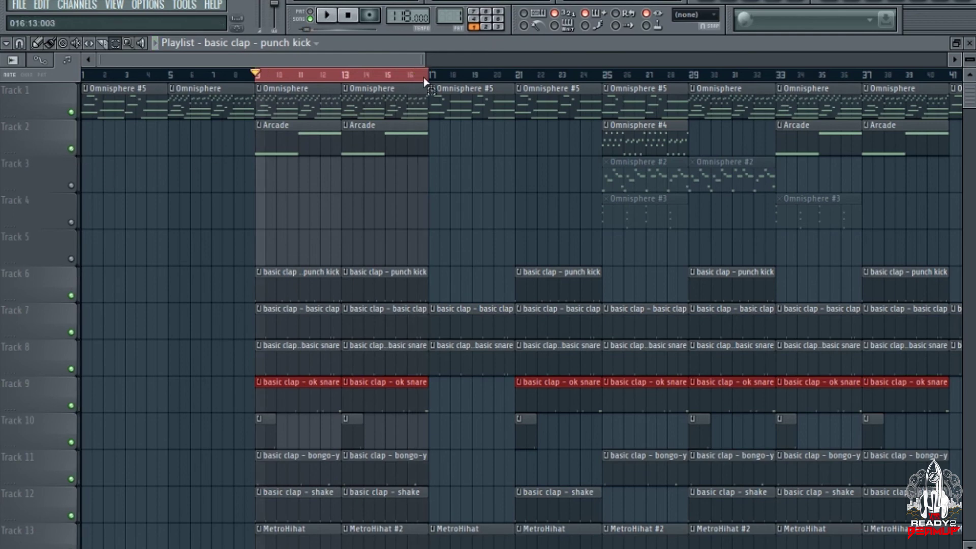
click(418, 80)
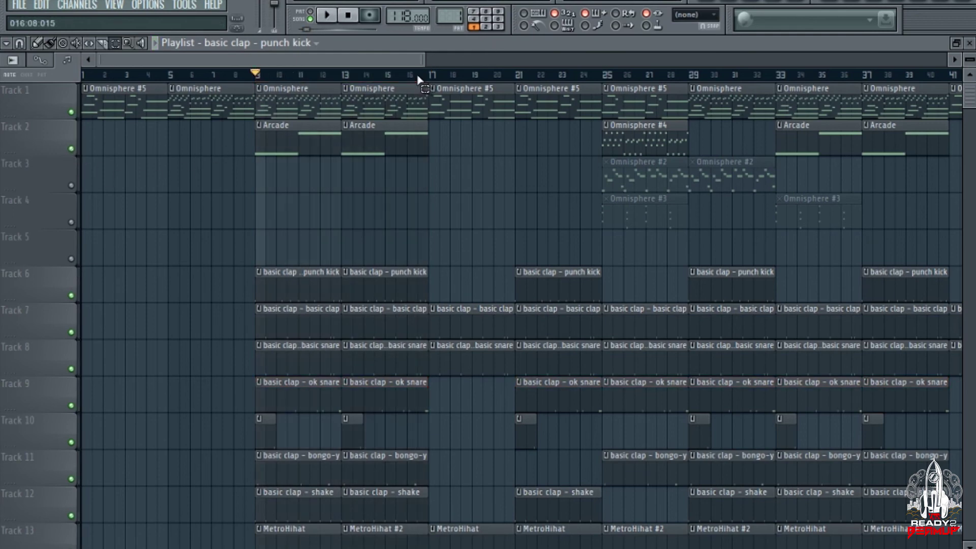
click(348, 15)
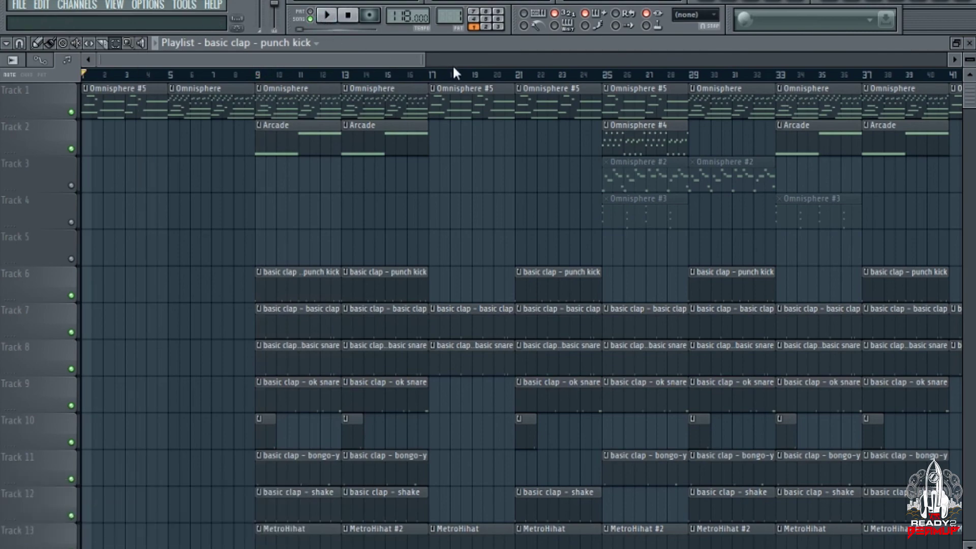
mouse_move(424, 61)
mouse_down()
mouse_move(971, 79)
mouse_move(970, 190)
mouse_up()
Step: Zoom the playlist out and unmute Tracks 3, 4, the master volume envelope and all remaining tracks
click(67, 114)
click(70, 126)
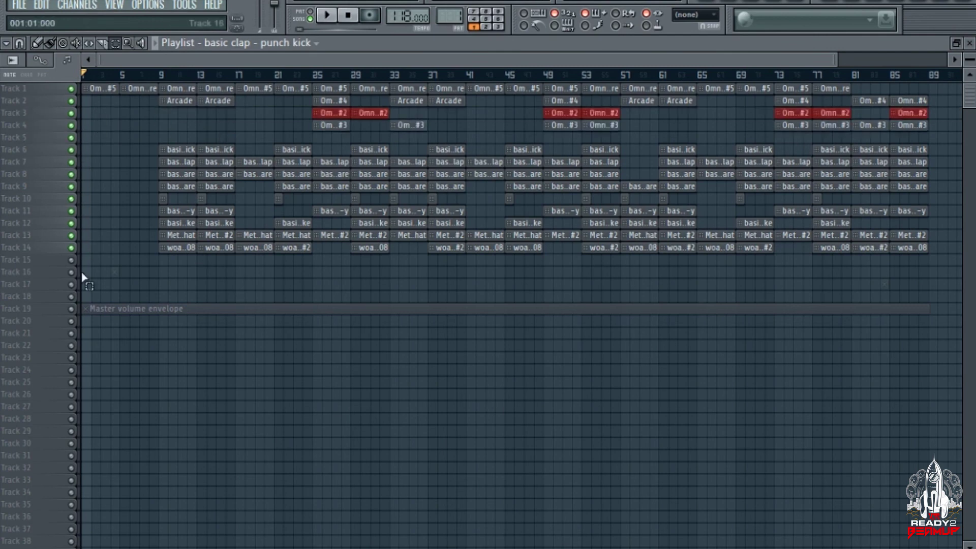
click(74, 309)
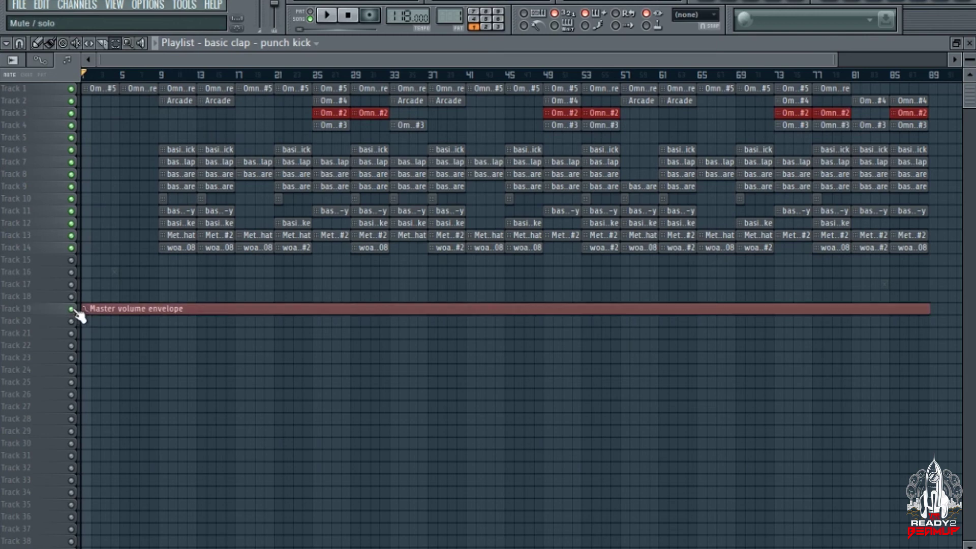
click(74, 282)
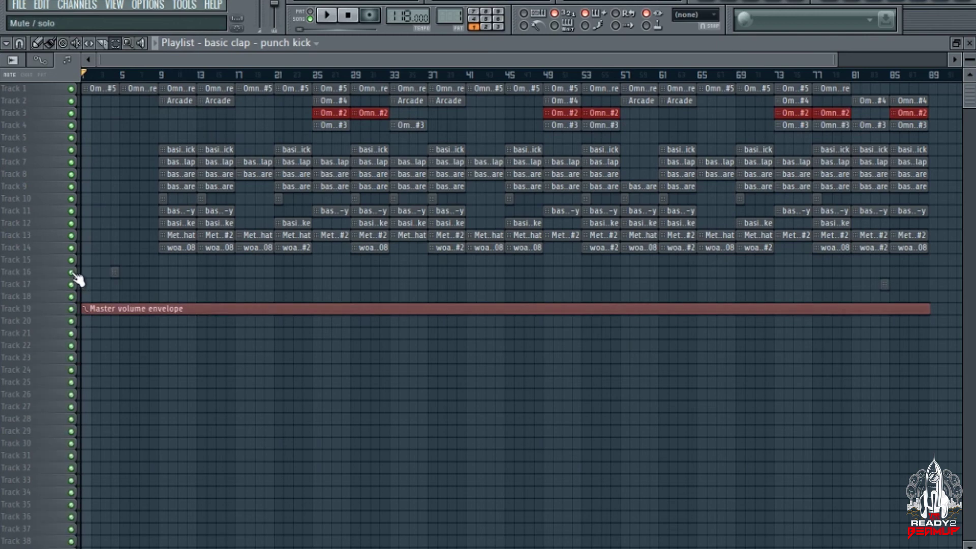
Step: Deselect the Track 3 clips and play the full song from bar 1
click(117, 368)
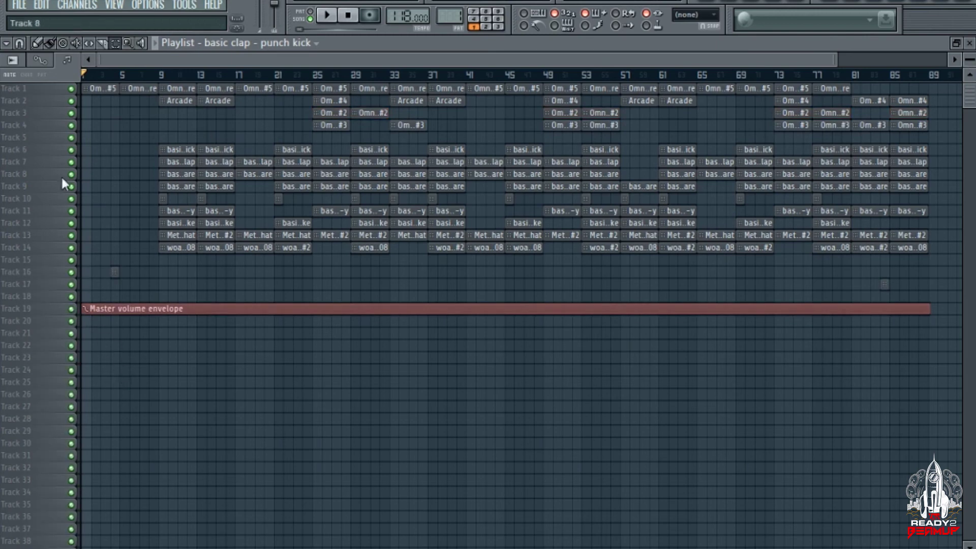
click(48, 43)
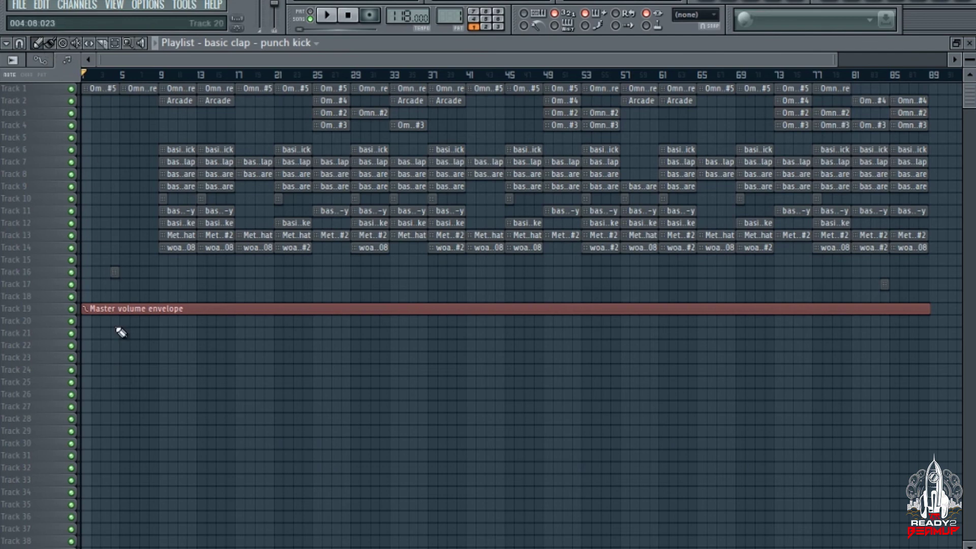
key(space)
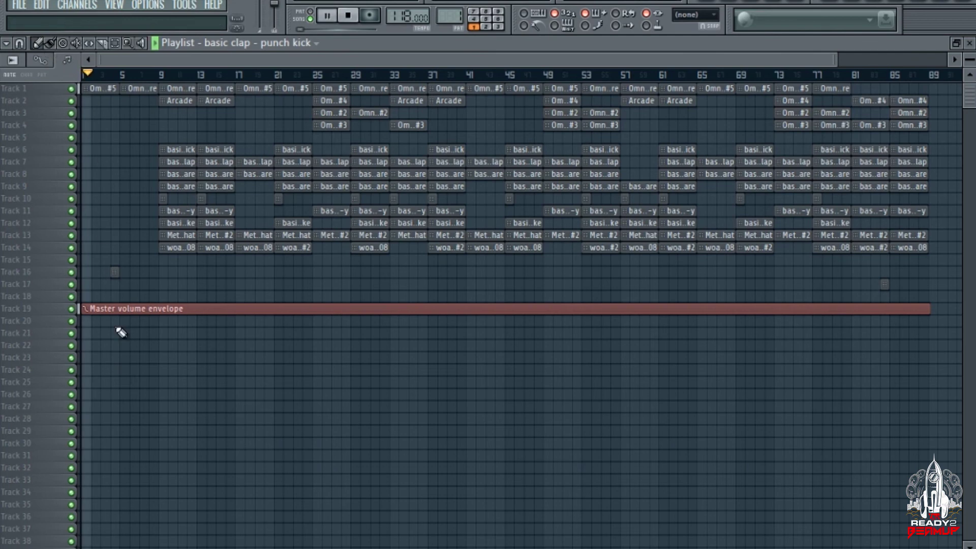